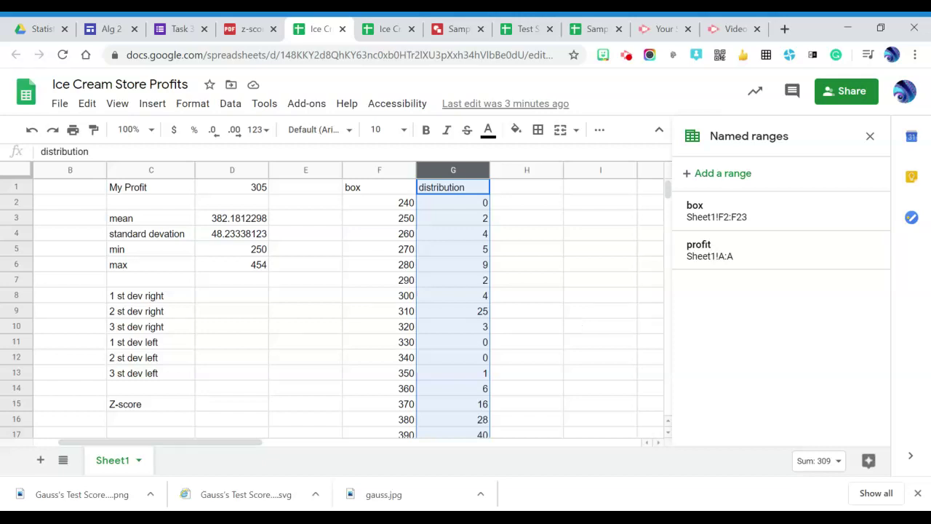
# Step: Insert two blank columns left of column G, shifting distribution to column I
pyautogui.click(435, 170)
pyautogui.rightClick(432, 163)
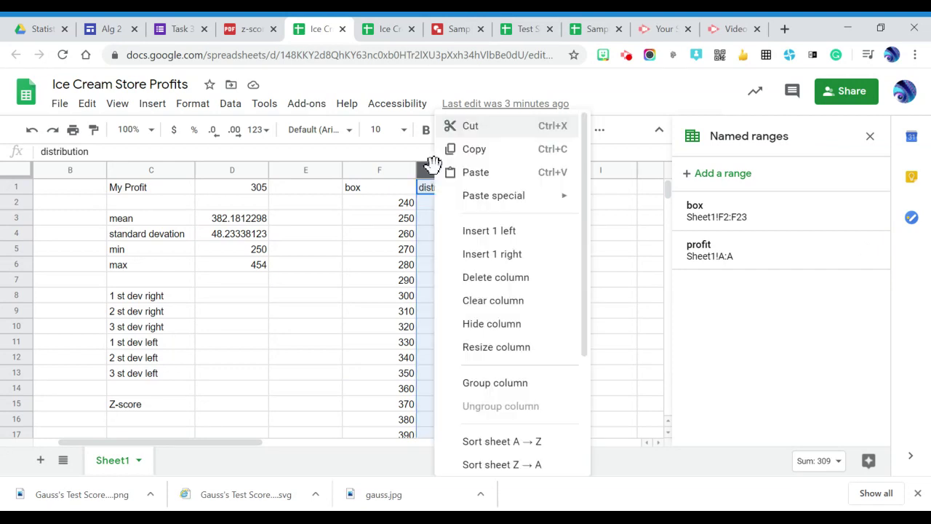
pyautogui.click(477, 230)
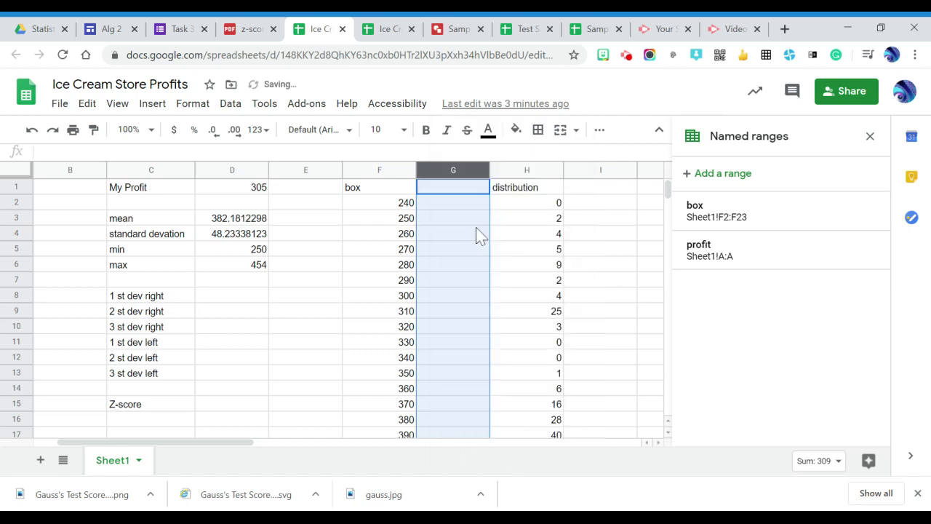
pyautogui.rightClick(453, 167)
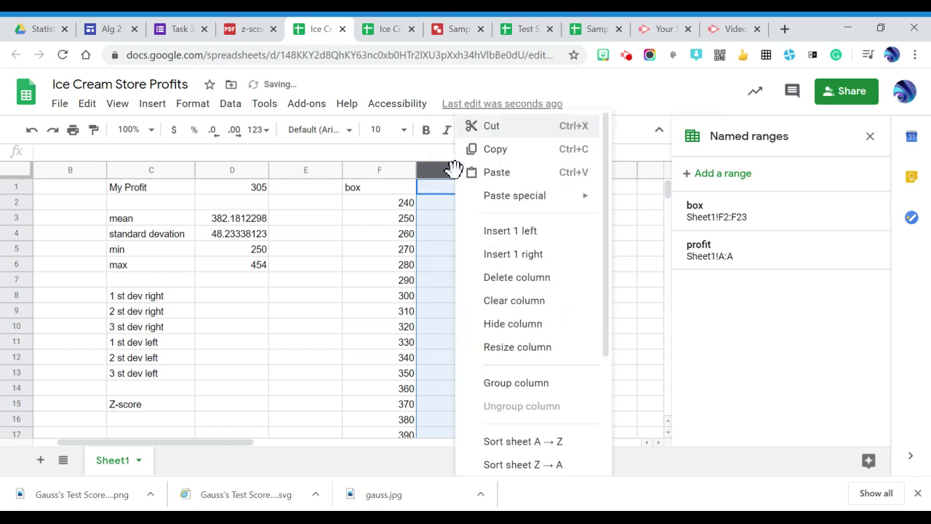
pyautogui.click(510, 231)
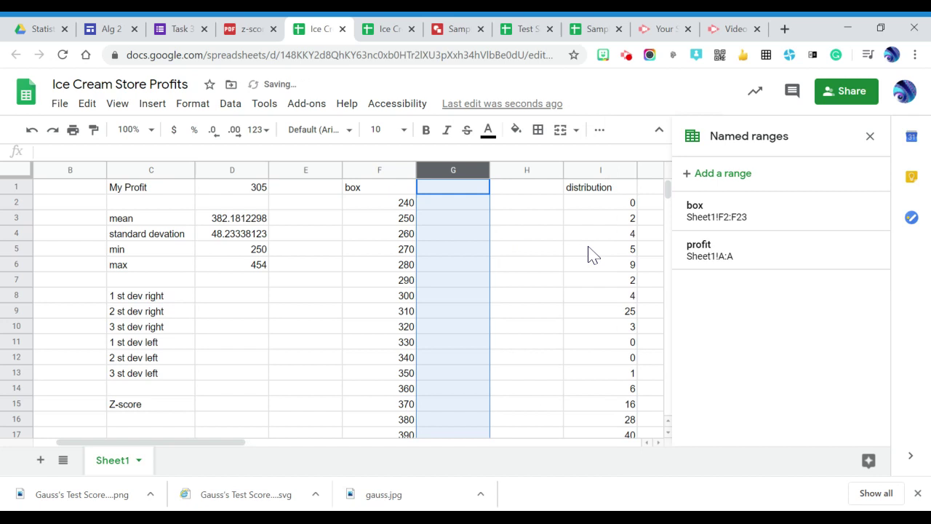
pyautogui.click(473, 192)
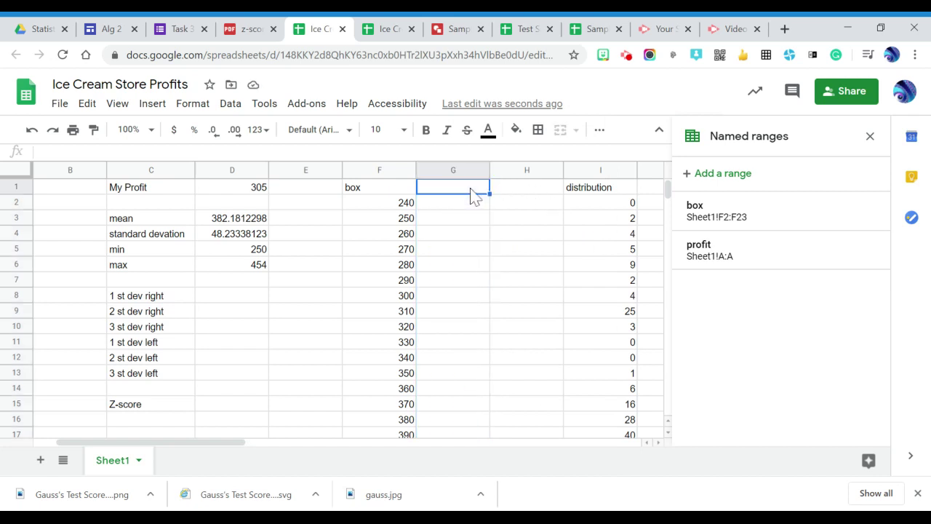
# Step: Enter the header 'Normal Distribution Formula' in G1 and fit column G to it
pyautogui.write('Norma')
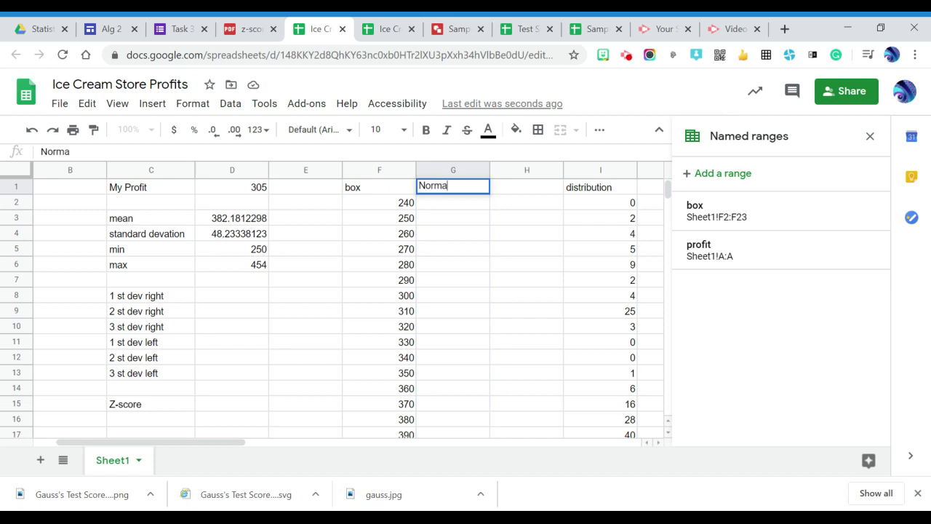
pyautogui.write('l Distribution')
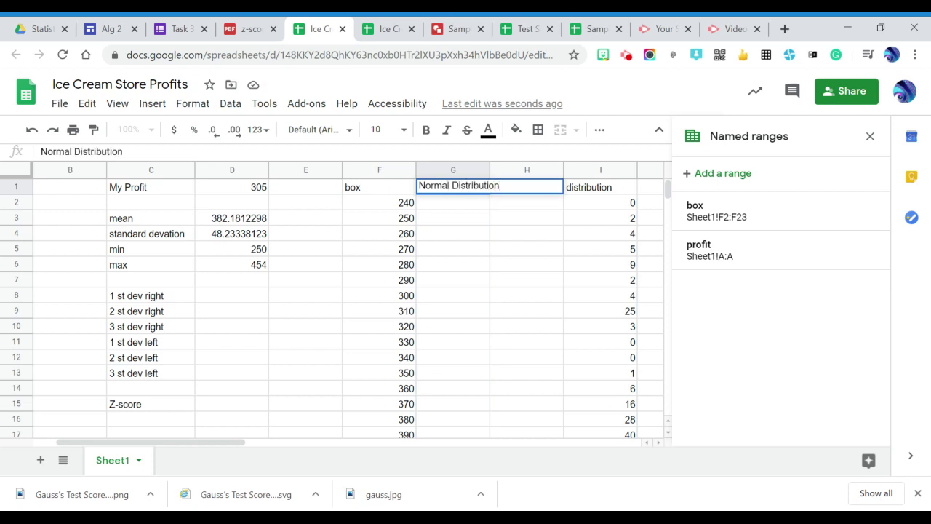
pyautogui.write(' Formula')
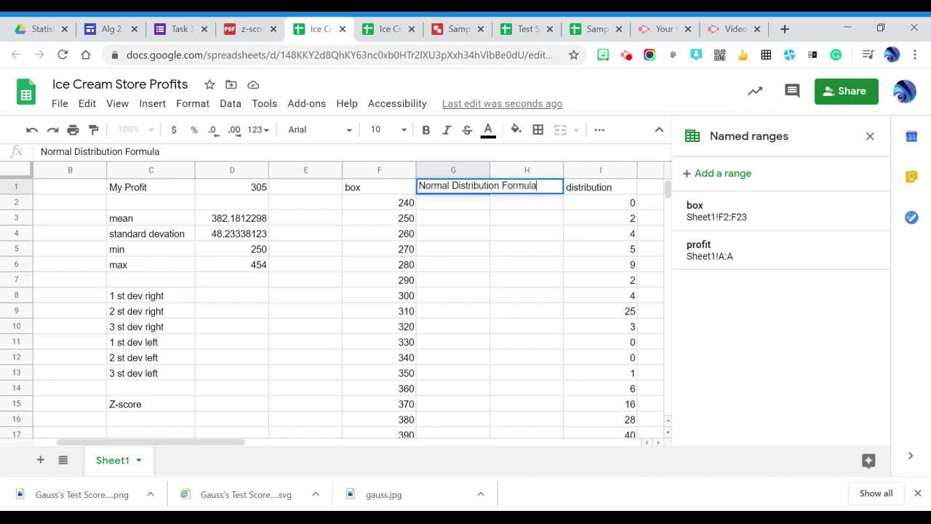
pyautogui.press('Return')
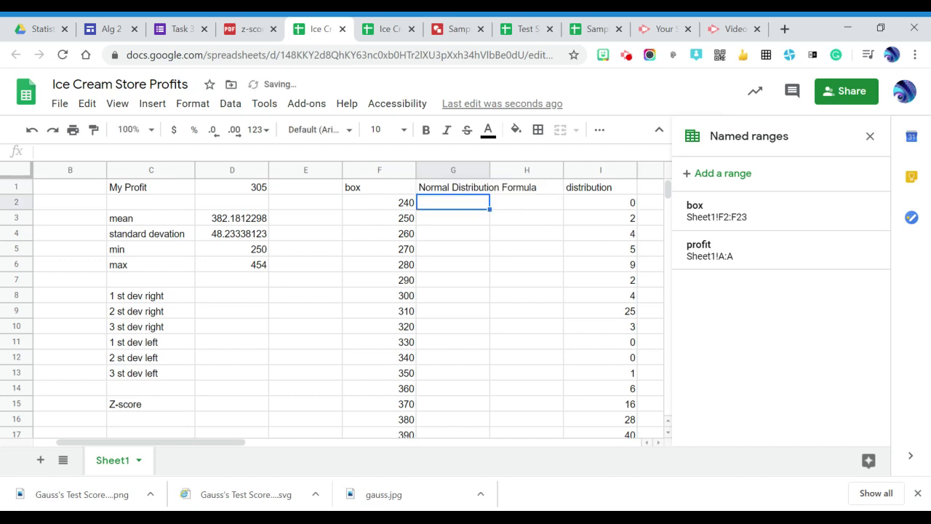
pyautogui.moveTo(488, 173); pyautogui.dragTo(487, 174)
pyautogui.doubleClick(487, 174)
# Step: Enter 'Normal Distribution' in H1 and widen columns G and H so both headers fit
pyautogui.click(562, 191)
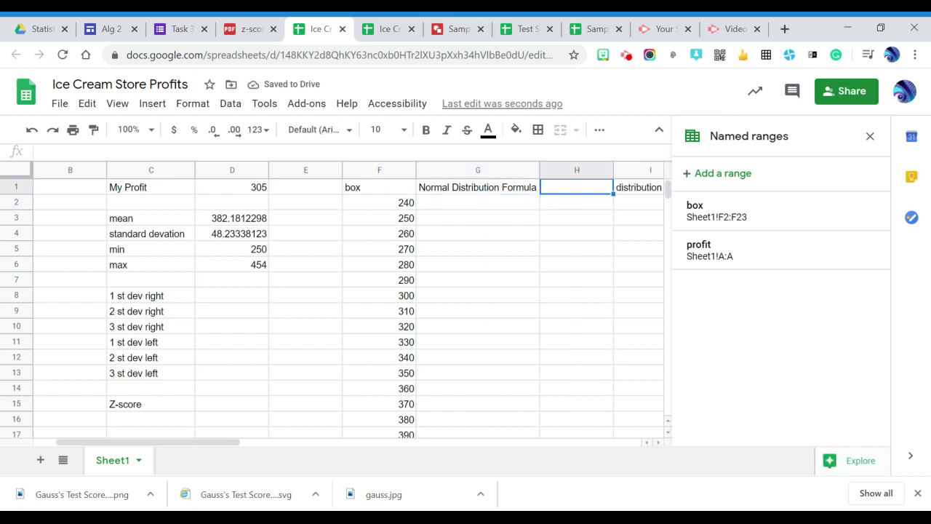
pyautogui.write('Normal Di')
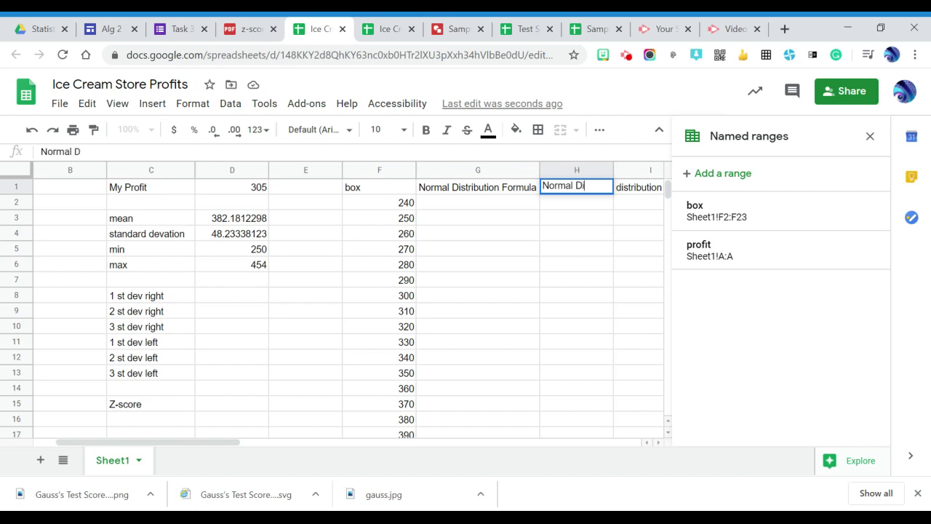
pyautogui.write('strib')
pyautogui.press('BackSpace')
pyautogui.press('BackSpace')
pyautogui.press('BackSpace')
pyautogui.write('rib')
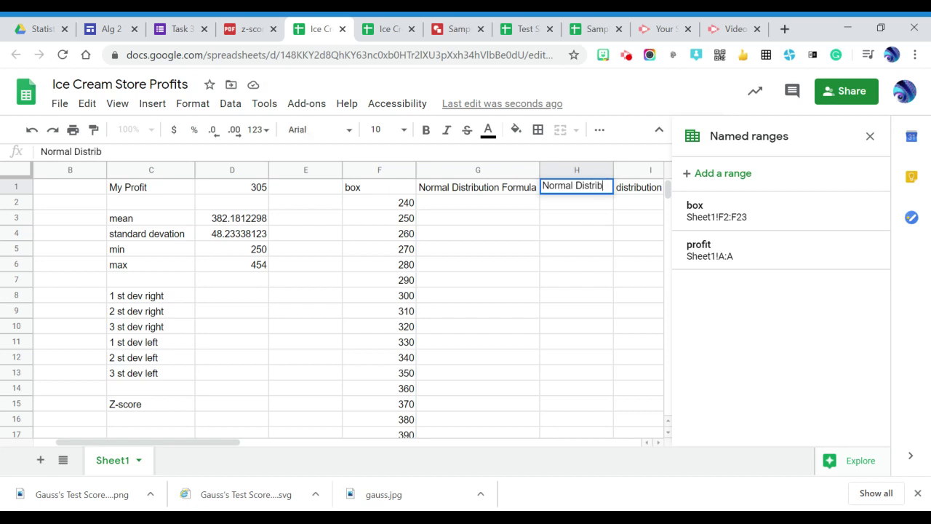
pyautogui.press('BackSpace')
pyautogui.write('bution')
pyautogui.press('Return')
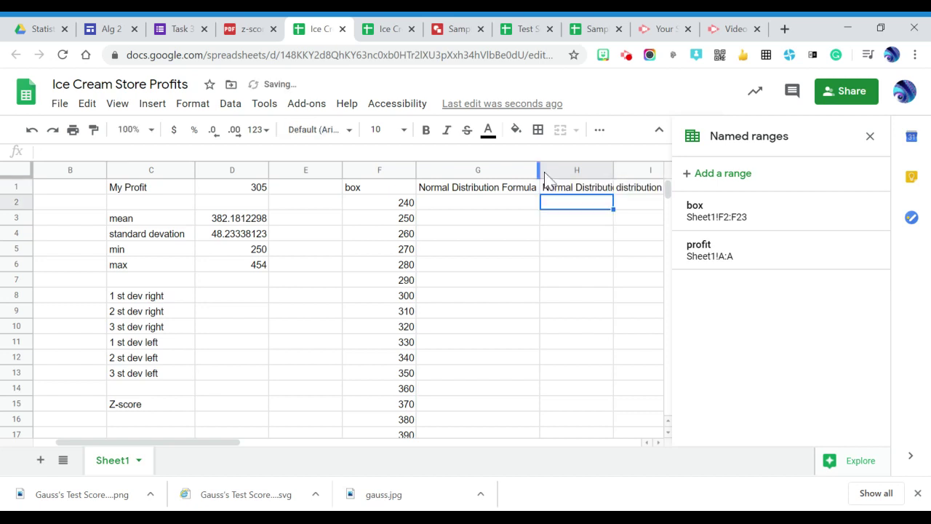
pyautogui.moveTo(540, 170); pyautogui.dragTo(509, 169)
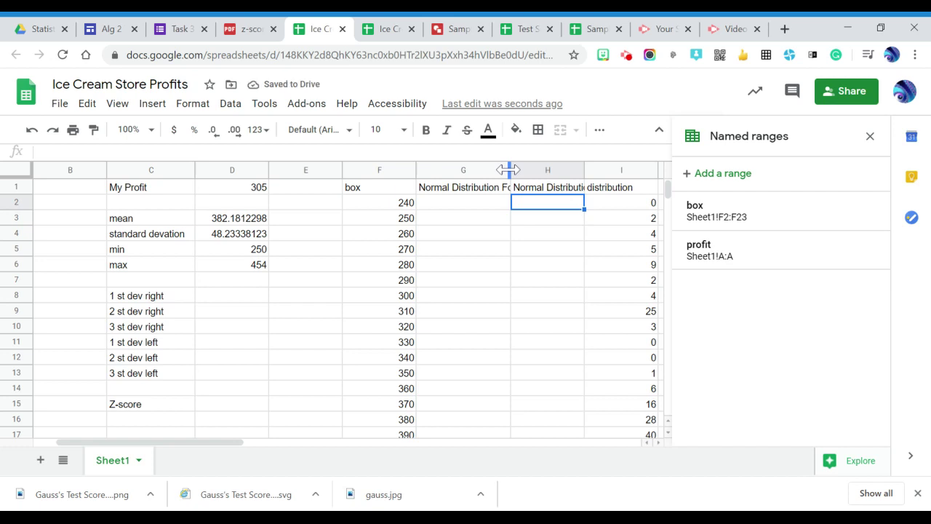
pyautogui.moveTo(509, 170); pyautogui.dragTo(540, 169)
pyautogui.moveTo(614, 170); pyautogui.dragTo(626, 170)
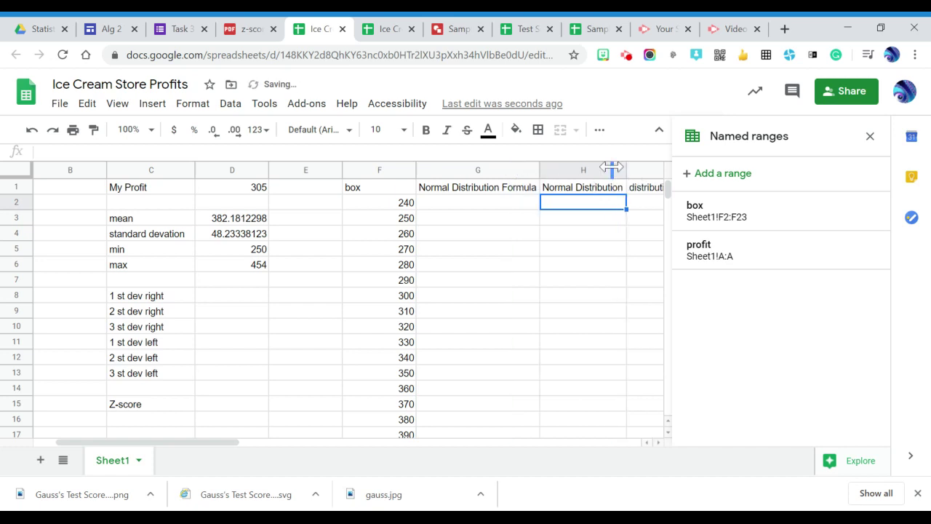
# Step: Begin the G2 formula as =NORMDIST(F2,D3, using box value F2 and mean D3
pyautogui.click(495, 204)
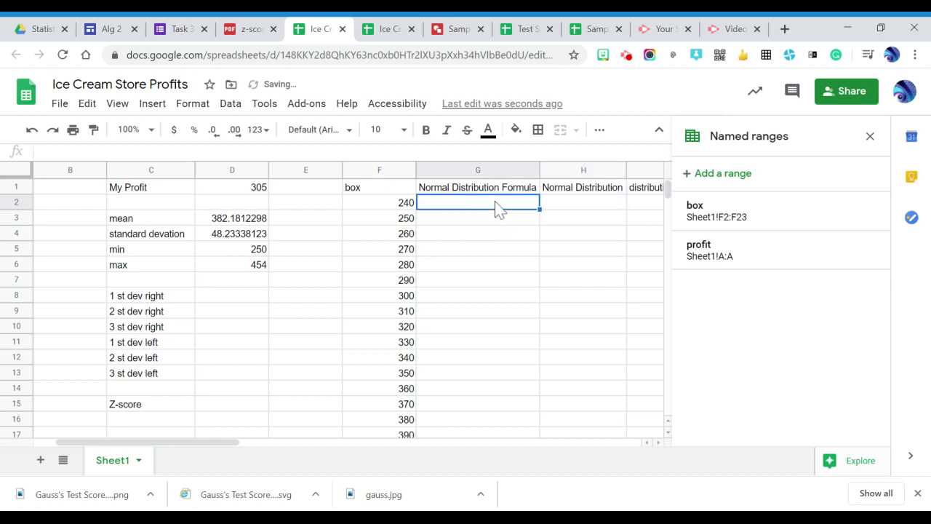
pyautogui.write('=')
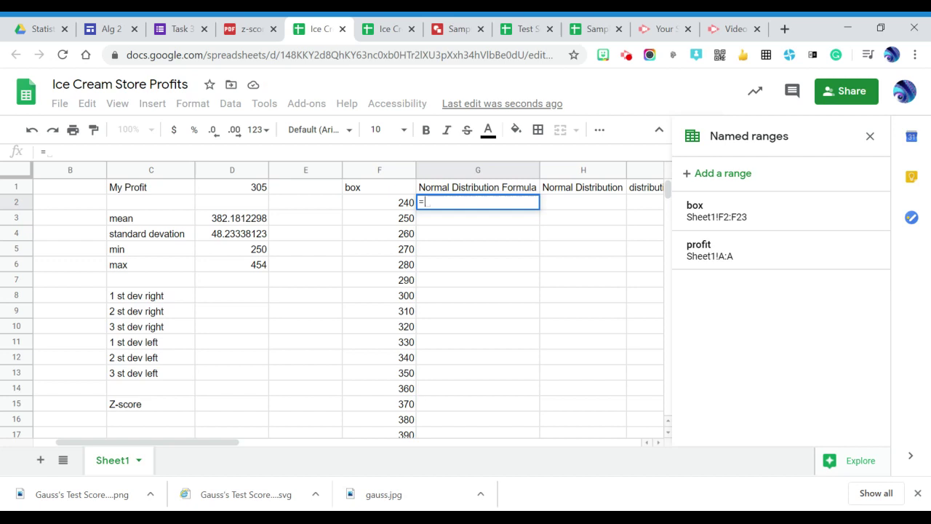
pyautogui.press('BackSpace')
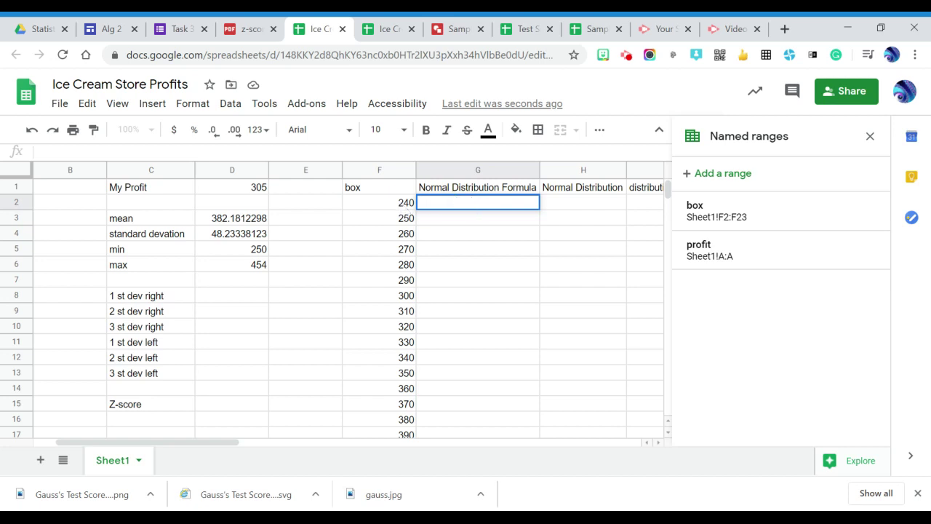
pyautogui.write('=nor')
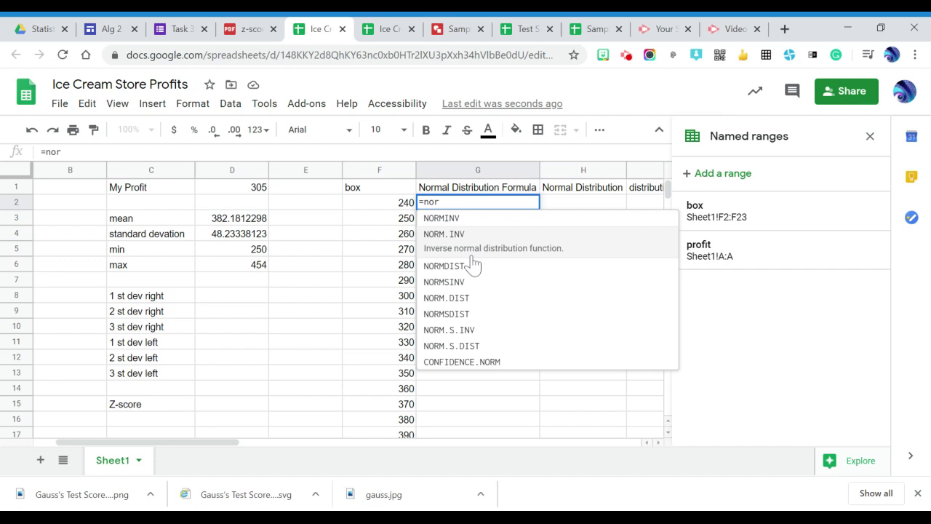
pyautogui.click(473, 272)
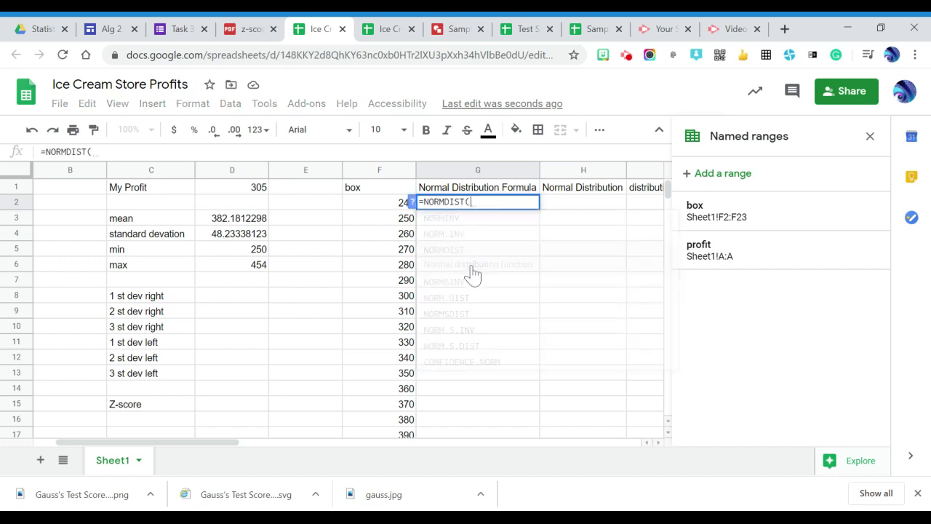
pyautogui.click(392, 206)
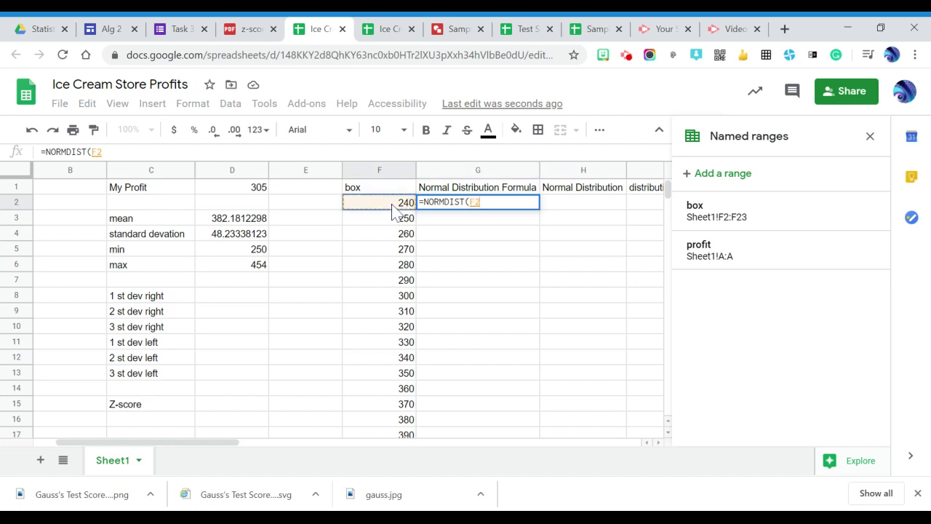
pyautogui.write(',')
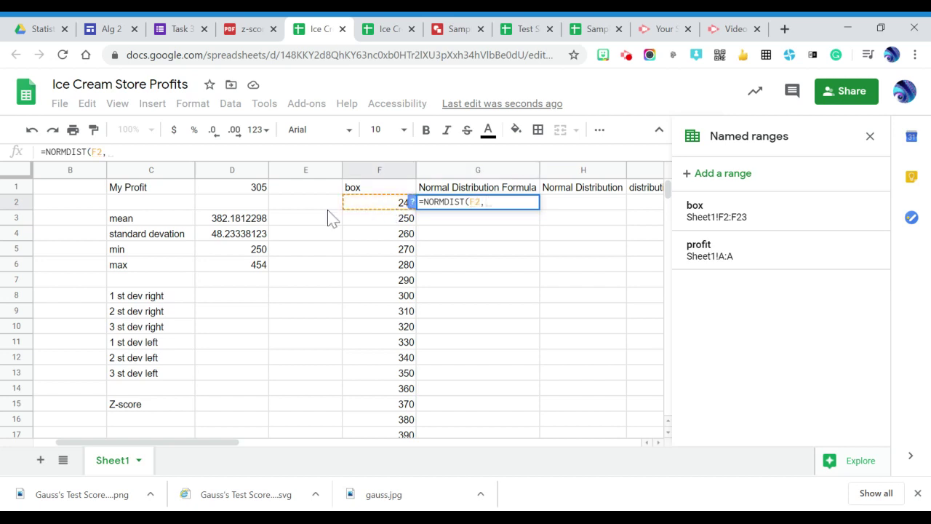
pyautogui.click(266, 221)
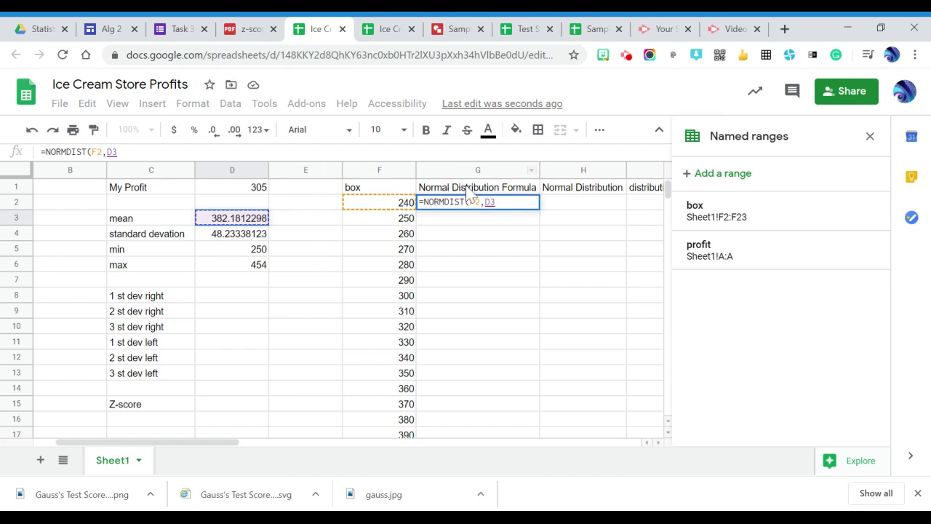
# Step: Complete G2 as =NORMDIST(F2,$D$3,$D$4, false) with absolute mean and standard deviation references
pyautogui.click(484, 201)
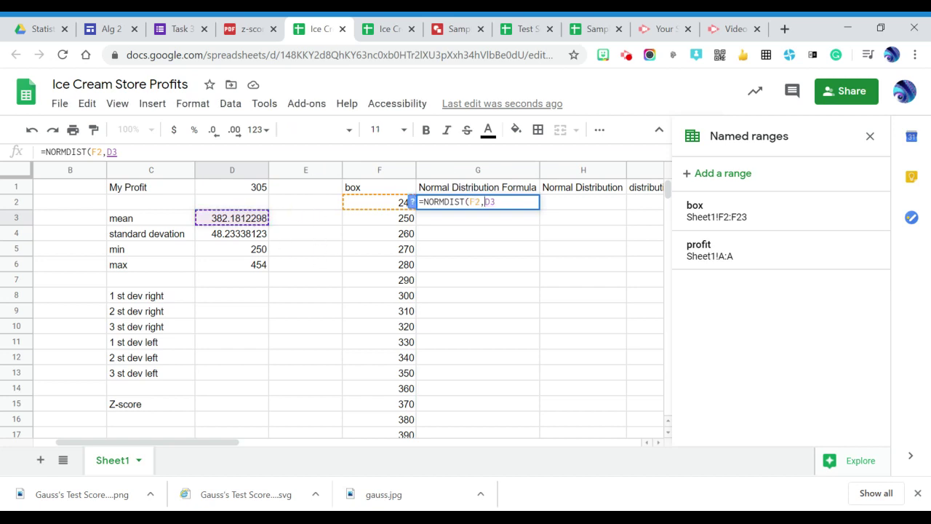
pyautogui.write('$D$3,')
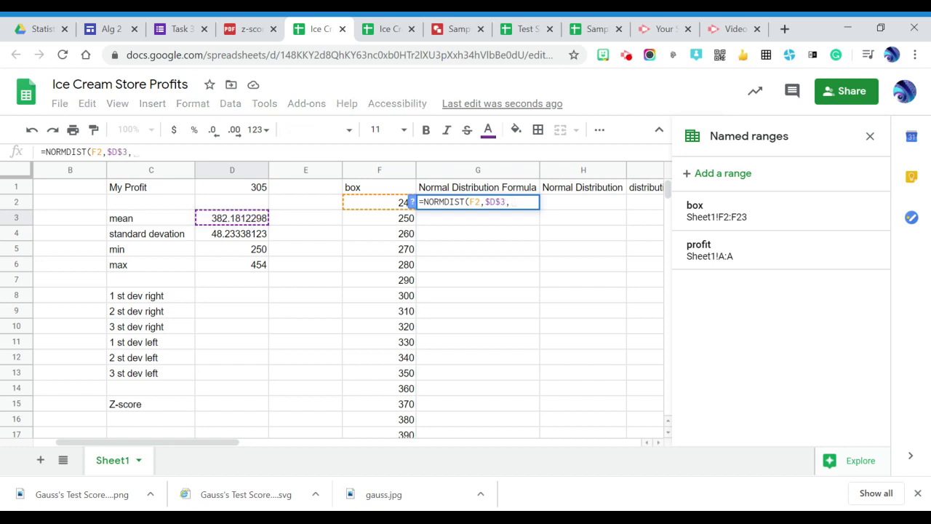
pyautogui.click(265, 236)
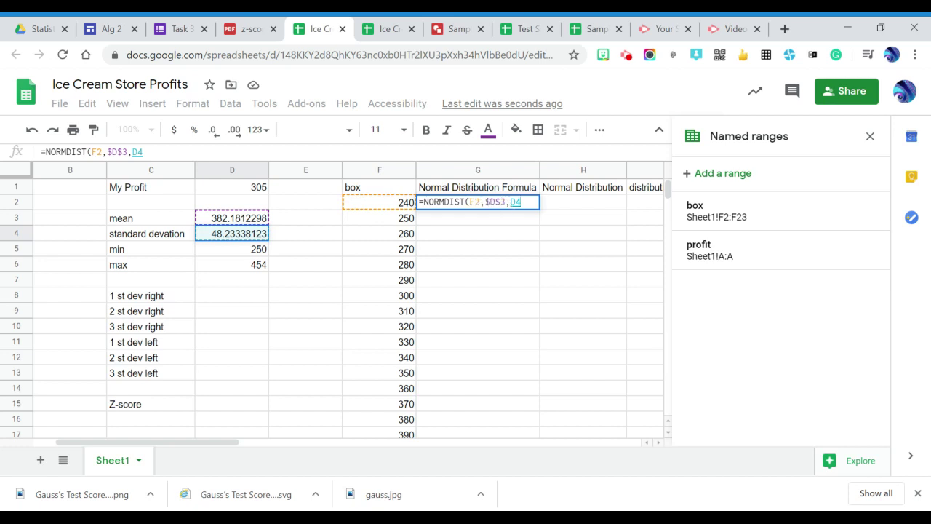
pyautogui.press('Left')
pyautogui.press('Left')
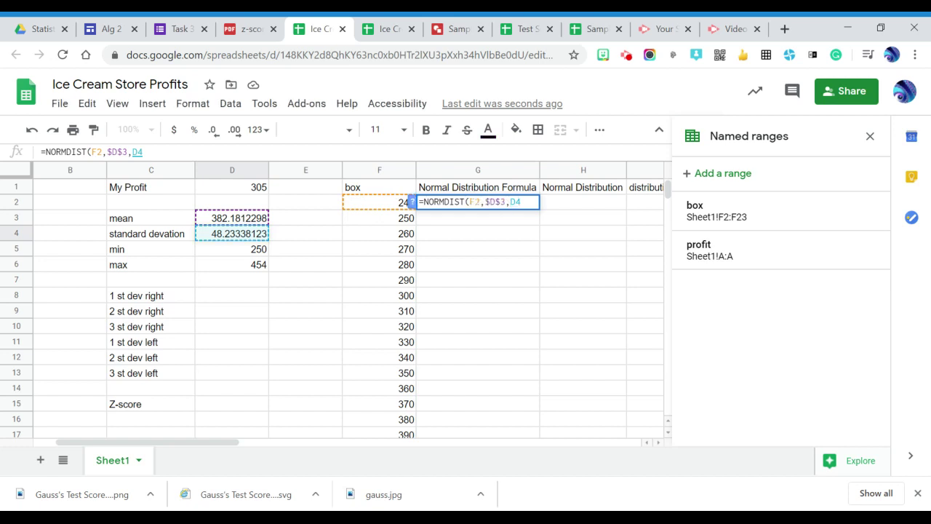
pyautogui.write('$D$')
pyautogui.press('Right')
pyautogui.write(', flase')
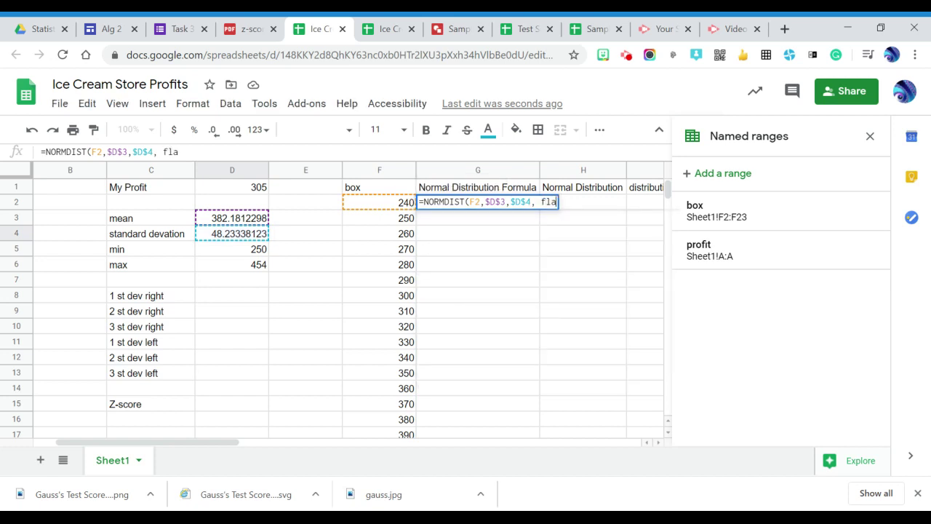
pyautogui.press('BackSpace')
pyautogui.press('BackSpace')
pyautogui.press('BackSpace')
pyautogui.press('BackSpace')
pyautogui.write('alse')
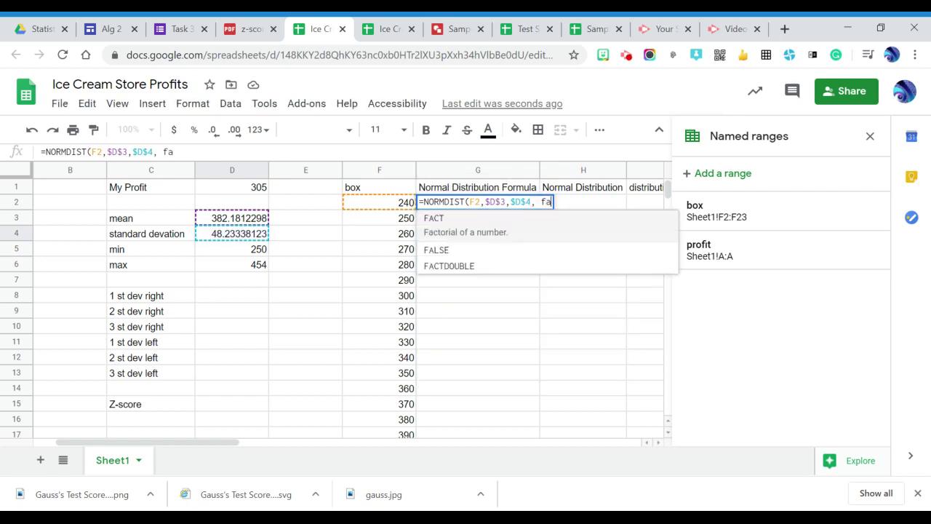
pyautogui.write(')')
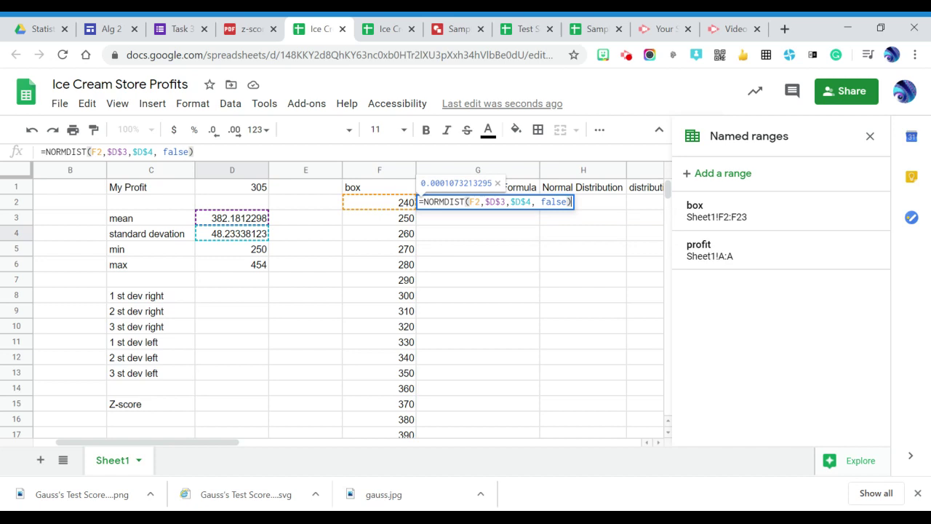
pyautogui.press('Return')
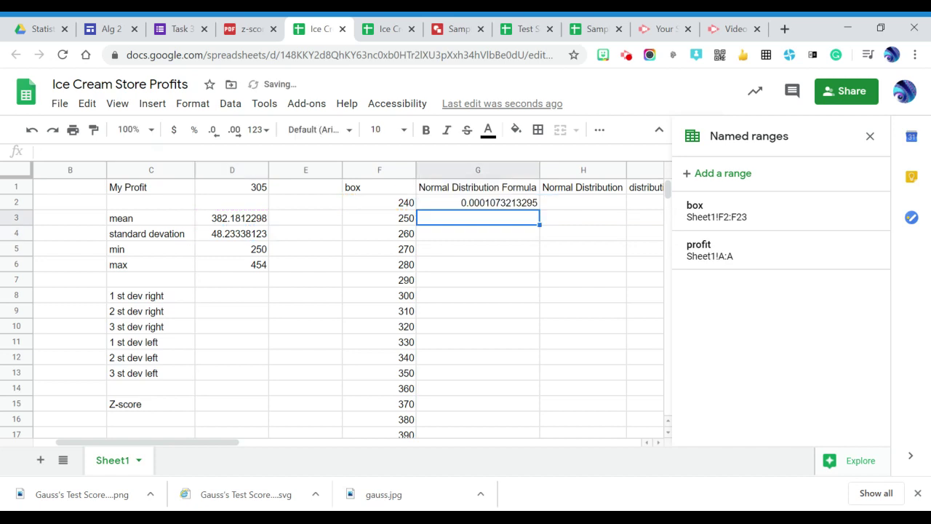
# Step: Fill the G2 NORMDIST formula down column G for every box value
pyautogui.click(522, 207)
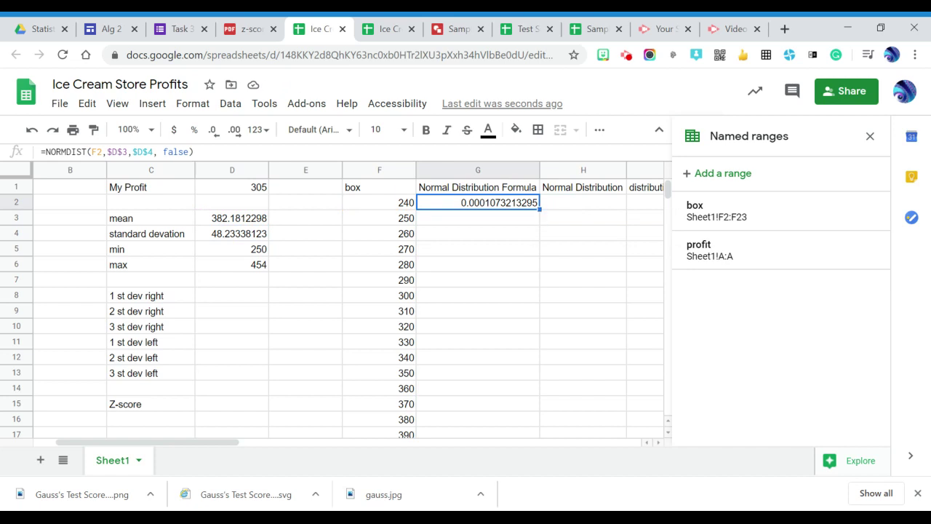
pyautogui.hotkey('ctrl', 'Return')
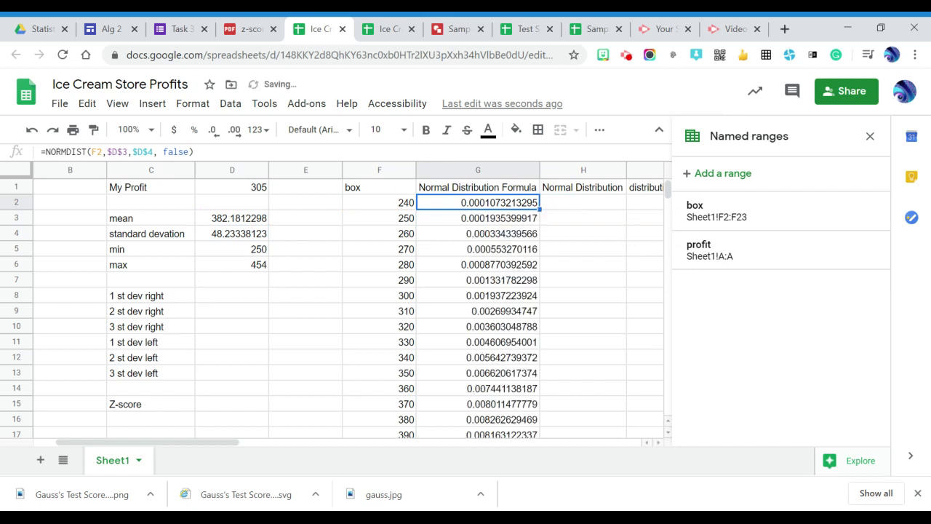
pyautogui.scroll(-4, 644, 257)
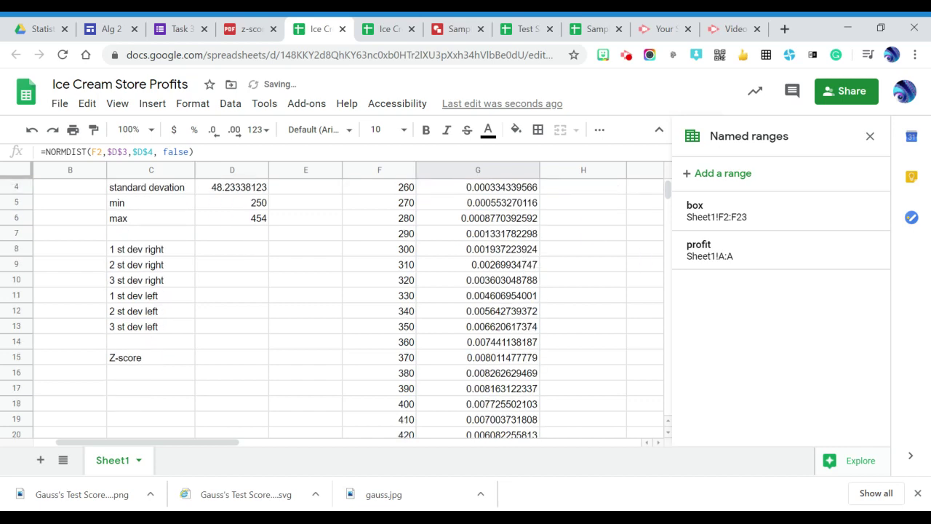
pyautogui.scroll(5, 335, 305)
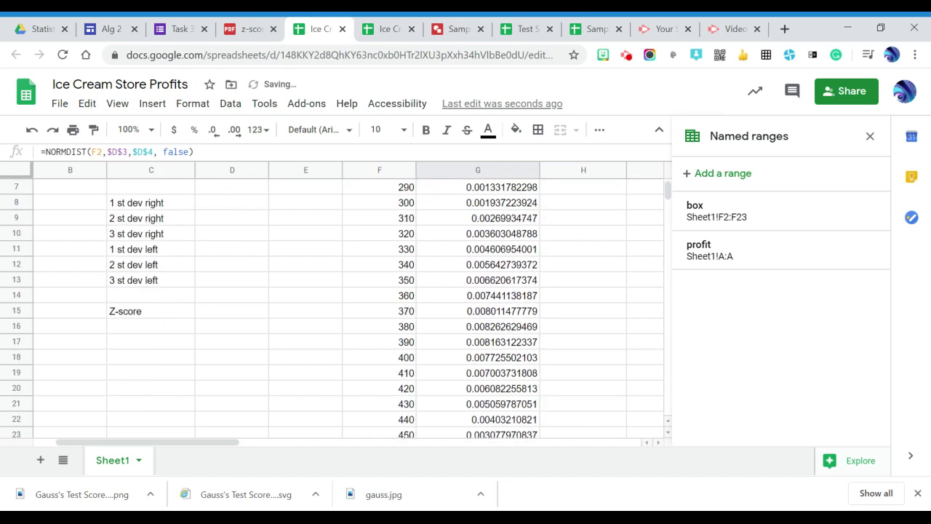
pyautogui.hscroll(2, 349, 306)
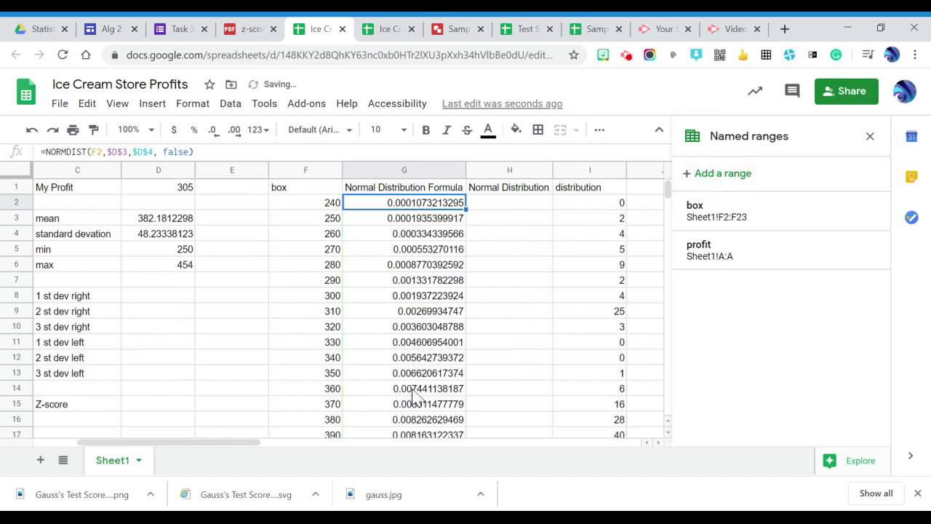
pyautogui.click(513, 207)
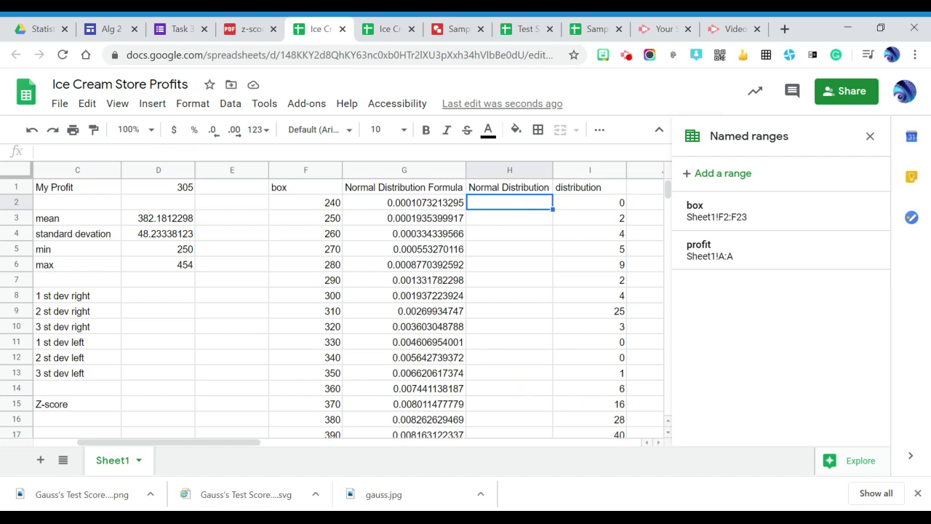
# Step: Enter =G2*3000 in H2 and fill it down through H24
pyautogui.write('=')
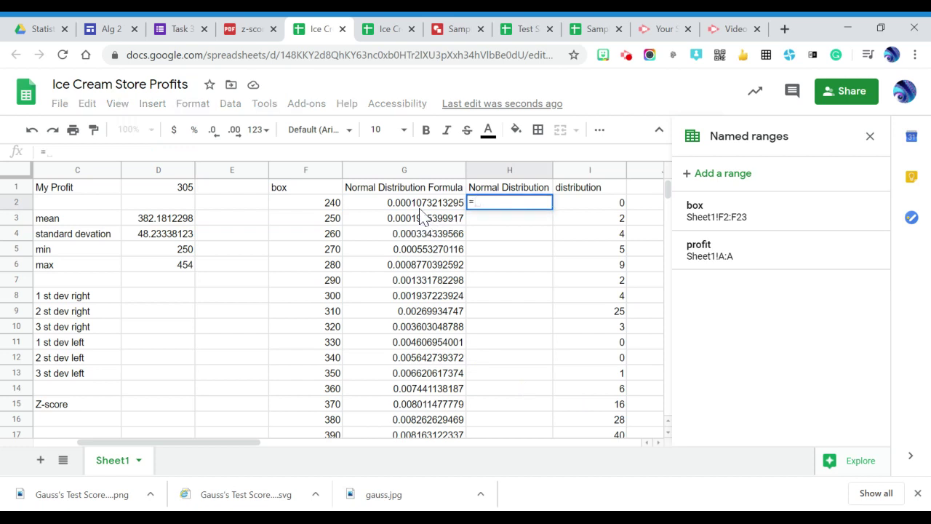
pyautogui.click(422, 205)
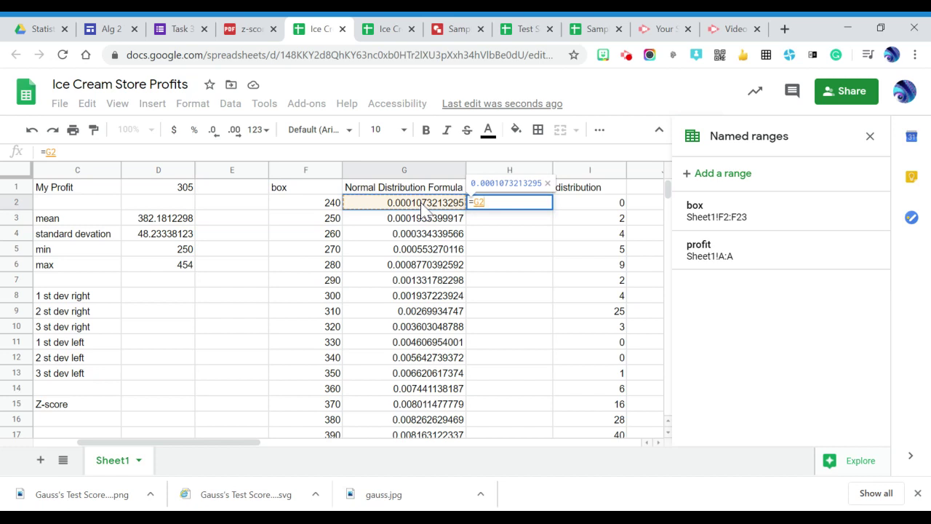
pyautogui.write('*300')
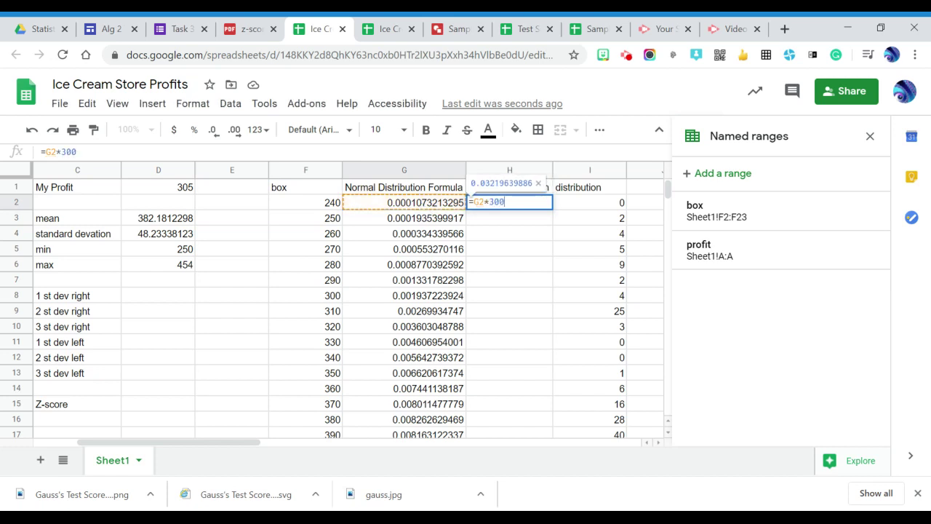
pyautogui.write('0')
pyautogui.press('Return')
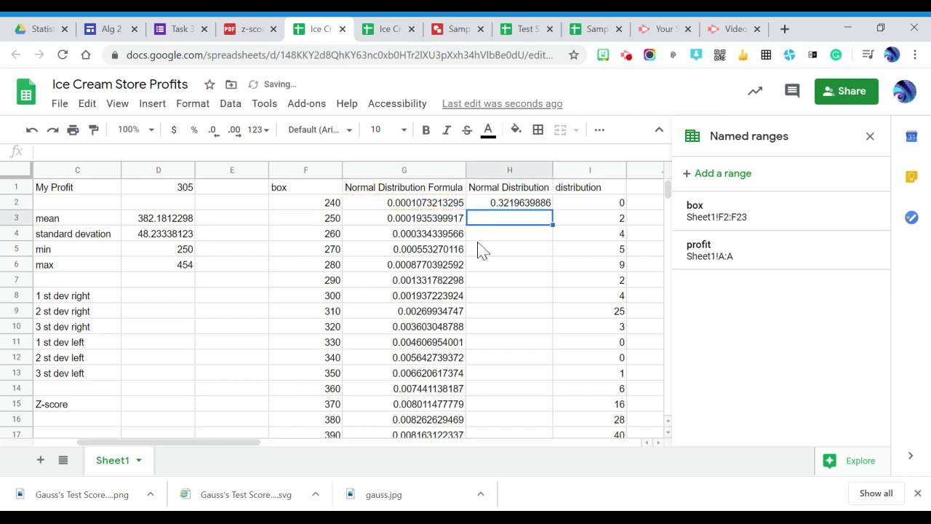
pyautogui.click(540, 209)
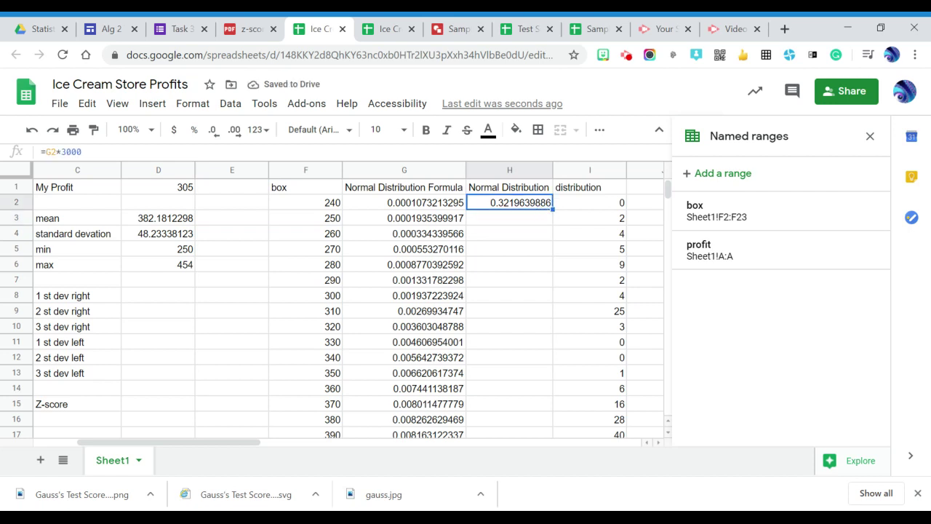
pyautogui.moveTo(553, 209); pyautogui.dragTo(545, 310)
pyautogui.click(585, 332)
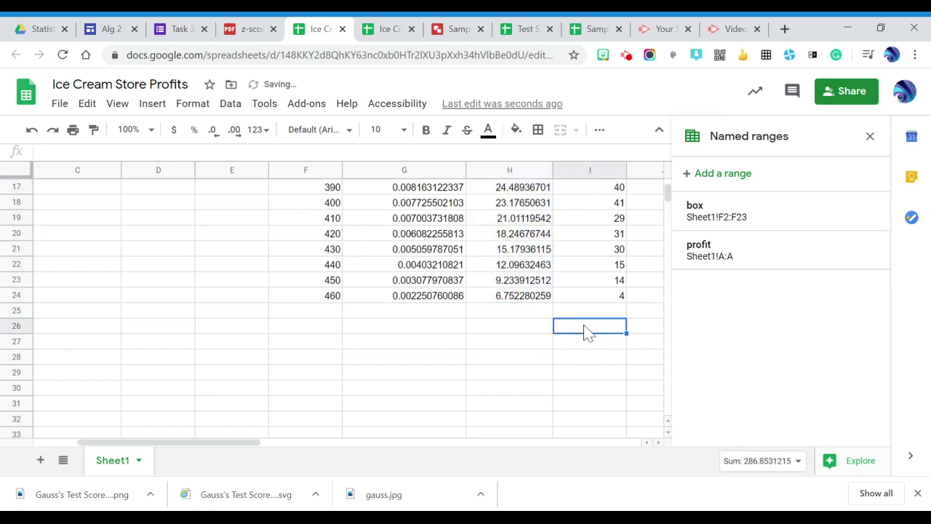
# Step: Close the Named ranges sidebar
pyautogui.scroll(1, 588, 332)
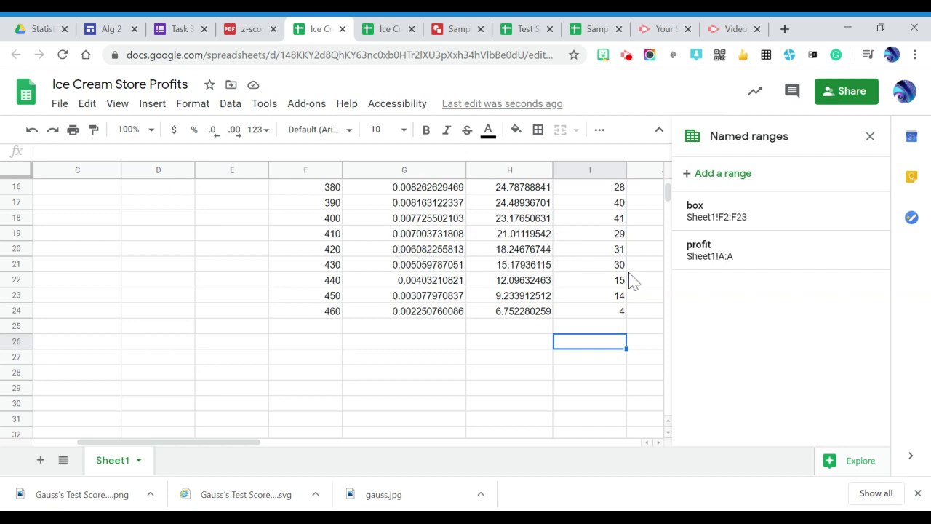
pyautogui.moveTo(670, 193); pyautogui.dragTo(676, 184)
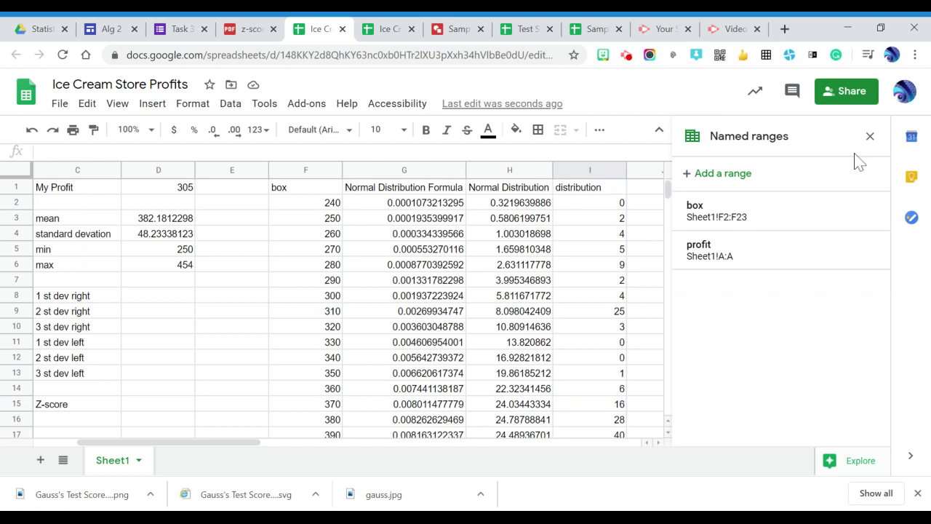
pyautogui.click(870, 137)
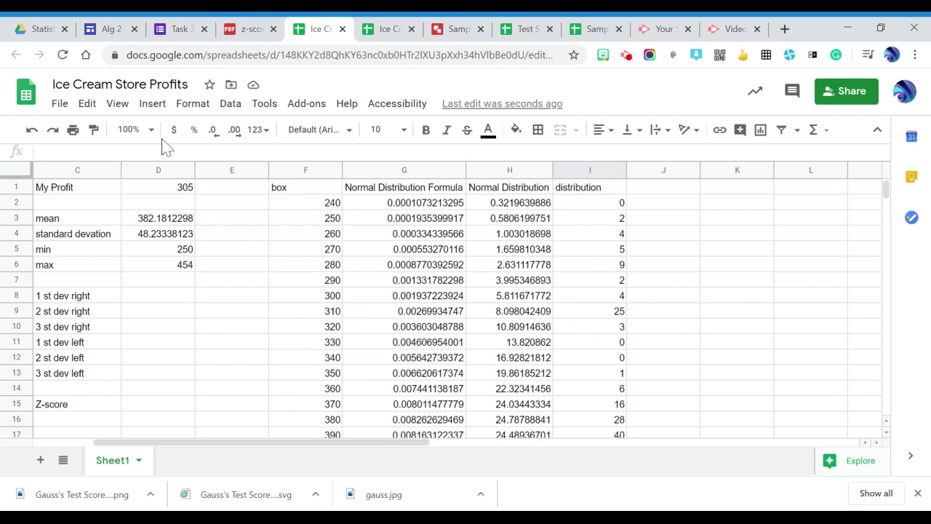
# Step: Select the box, Normal Distribution and distribution columns (F, H, I) together
pyautogui.click(153, 105)
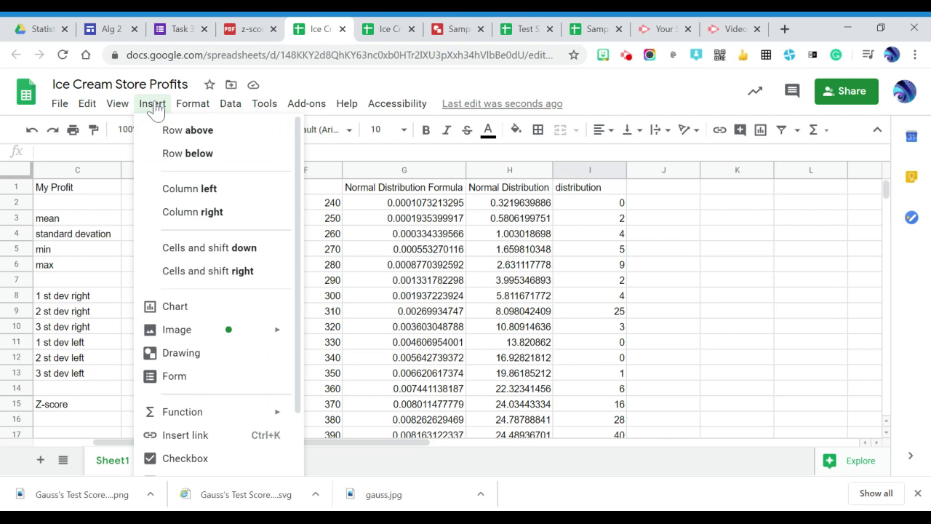
pyautogui.click(690, 225)
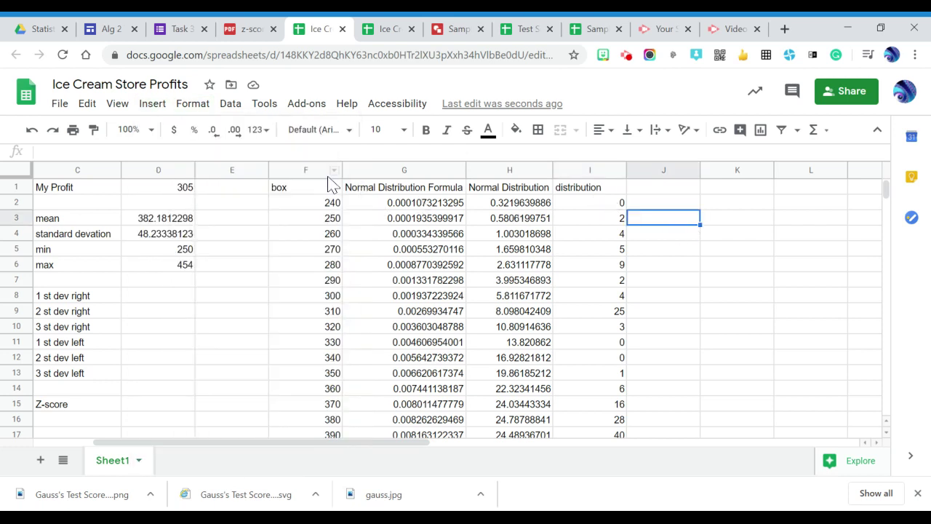
pyautogui.click(309, 170)
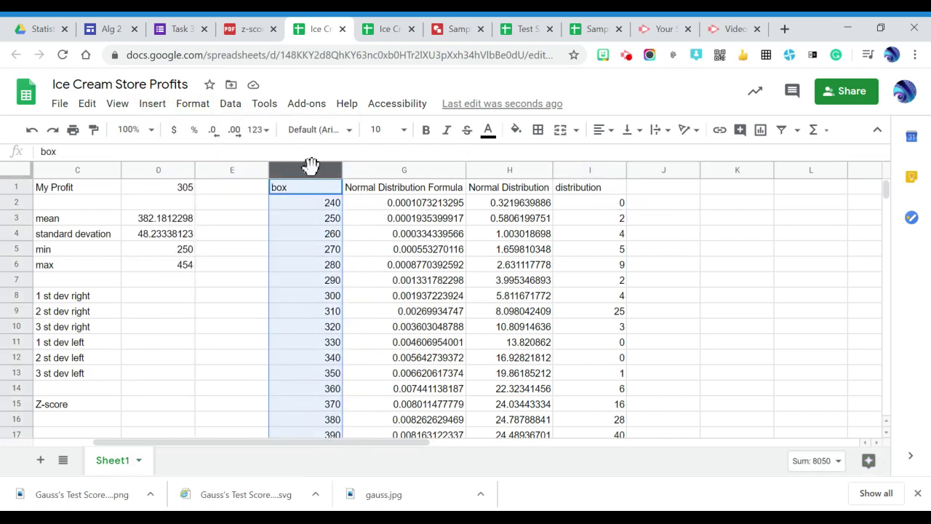
pyautogui.keyDown('ctrl'); pyautogui.click(522, 174); pyautogui.keyUp('ctrl')
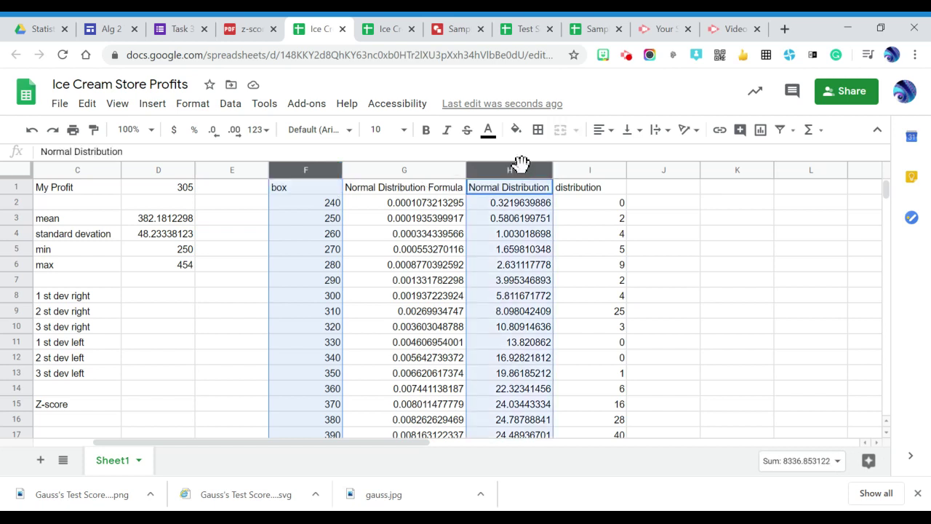
pyautogui.keyDown('ctrl'); pyautogui.click(604, 171); pyautogui.keyUp('ctrl')
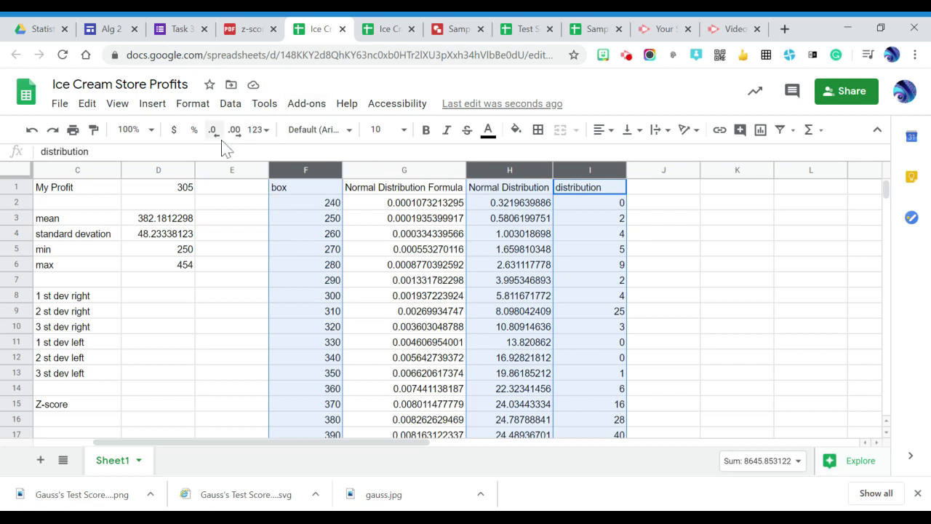
pyautogui.click(154, 105)
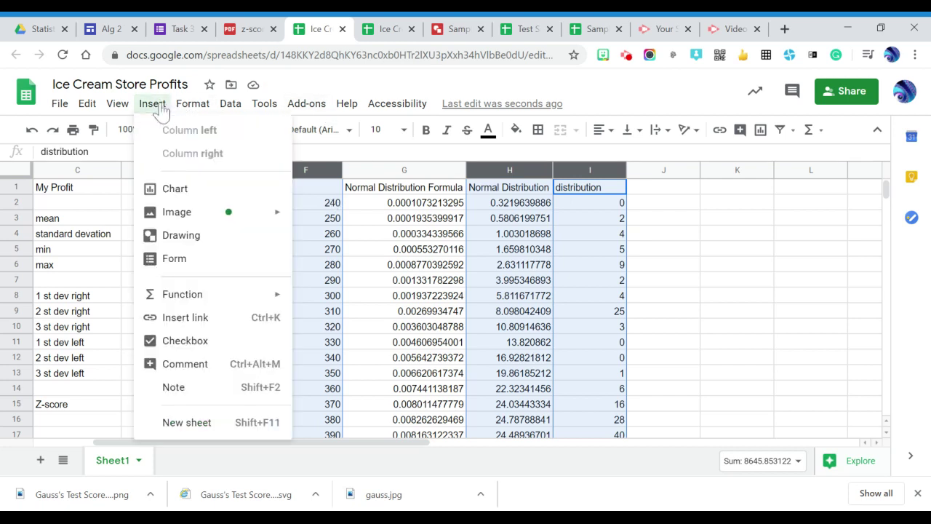
# Step: Insert a chart of columns F, H and I and set its chart type to Combo chart
pyautogui.click(179, 189)
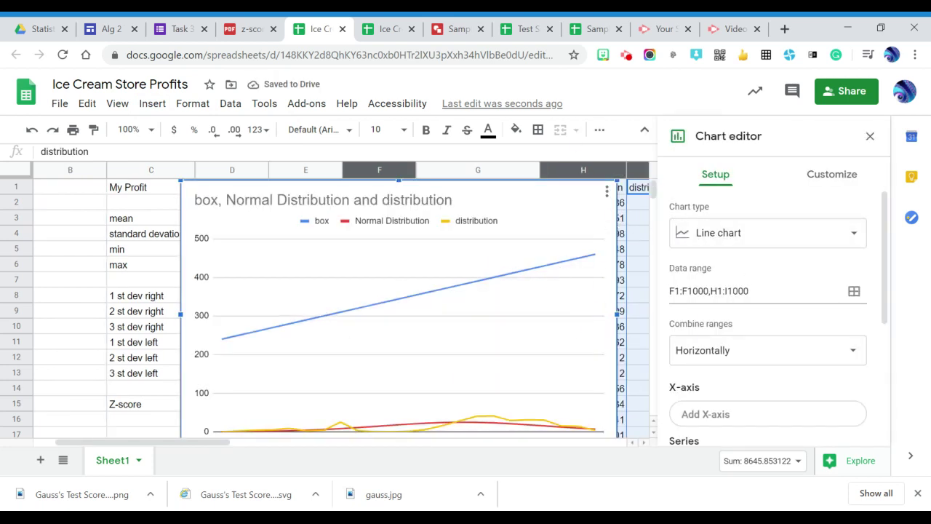
pyautogui.click(854, 236)
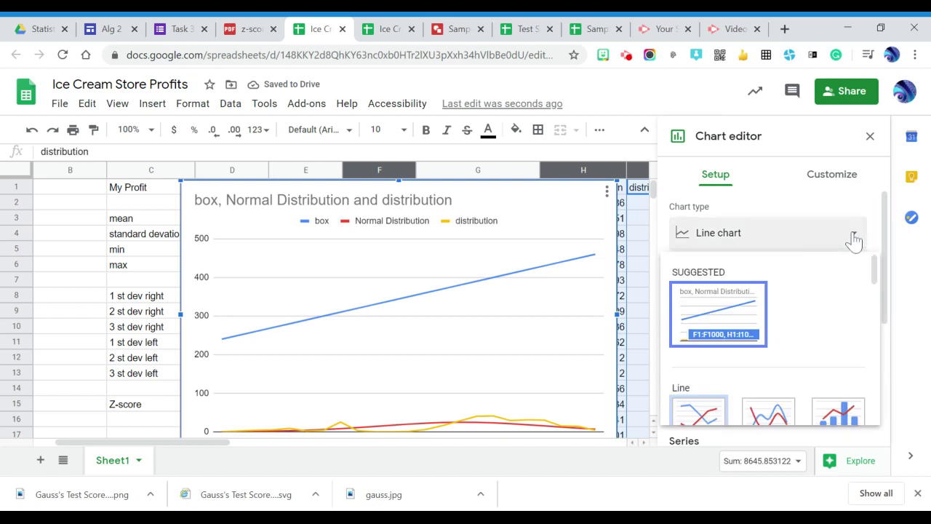
pyautogui.click(889, 311)
pyautogui.scroll(1, 890, 302)
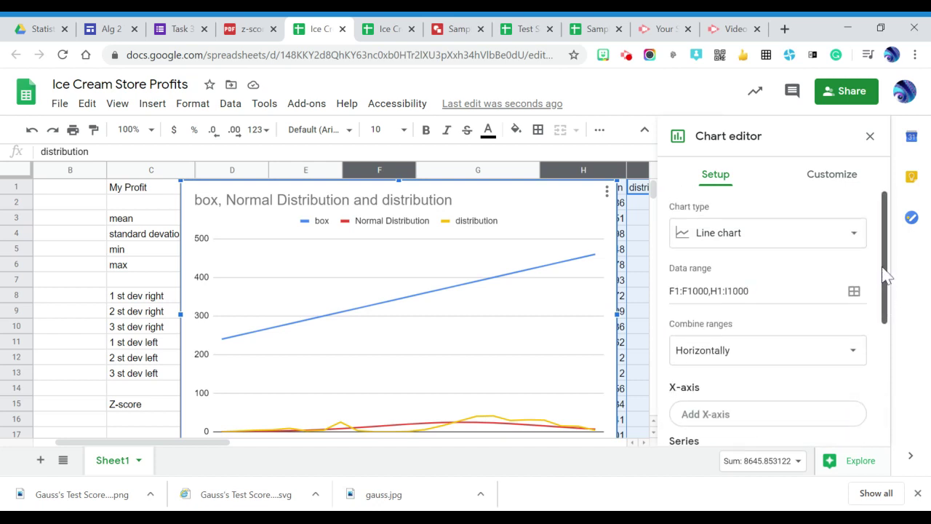
pyautogui.click(862, 239)
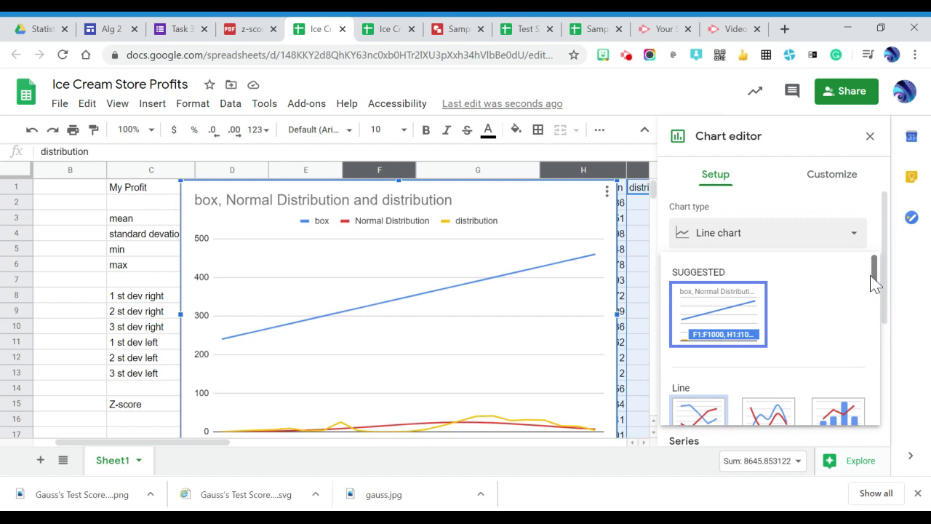
pyautogui.moveTo(877, 284); pyautogui.dragTo(877, 299)
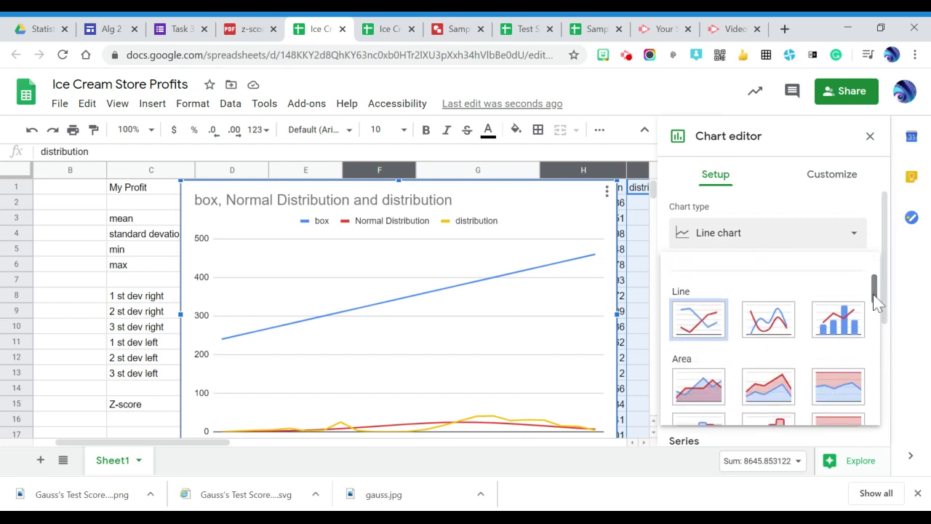
pyautogui.click(838, 323)
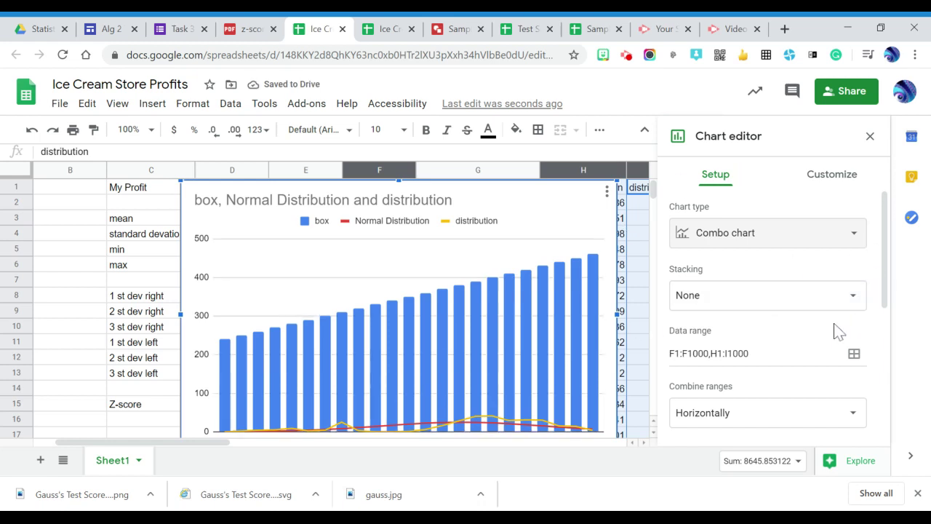
# Step: Tick 'Use column F as labels' so box values 240–460 label the horizontal axis
pyautogui.moveTo(886, 294); pyautogui.dragTo(865, 444)
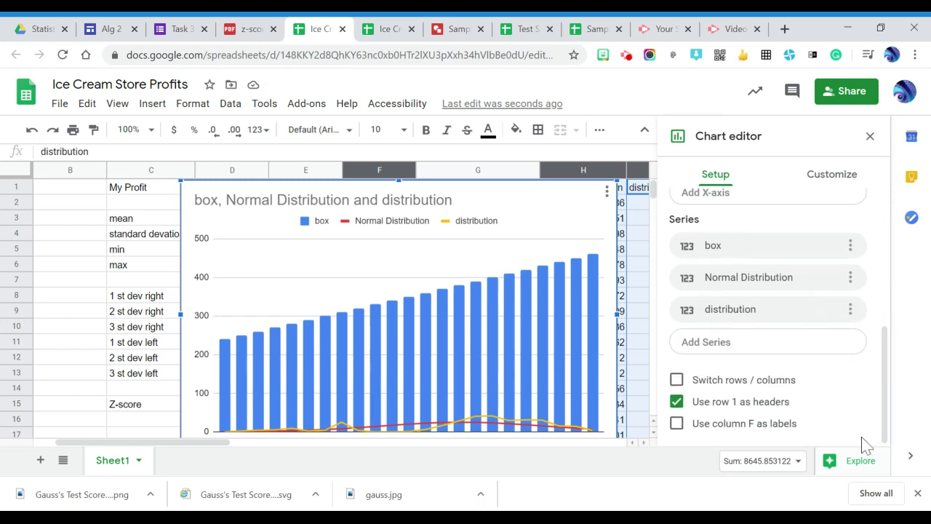
pyautogui.click(677, 424)
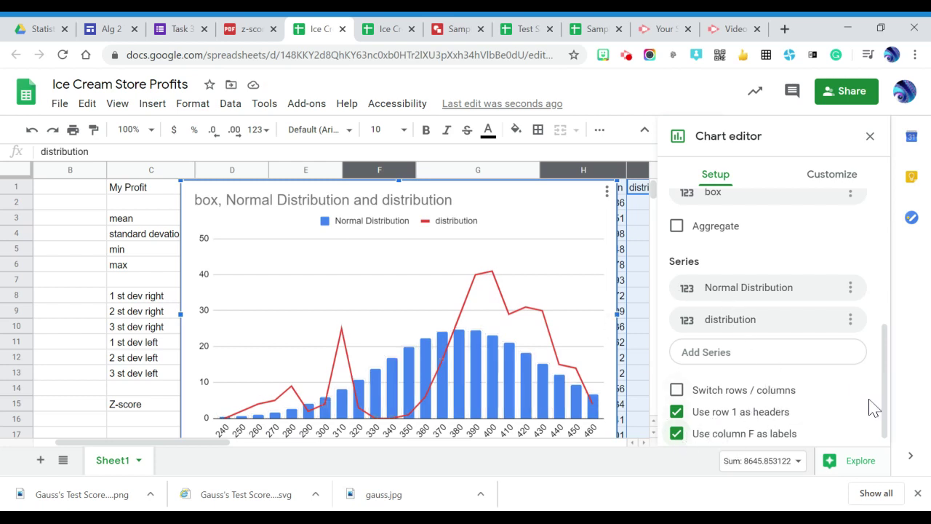
pyautogui.moveTo(887, 415); pyautogui.dragTo(925, 291)
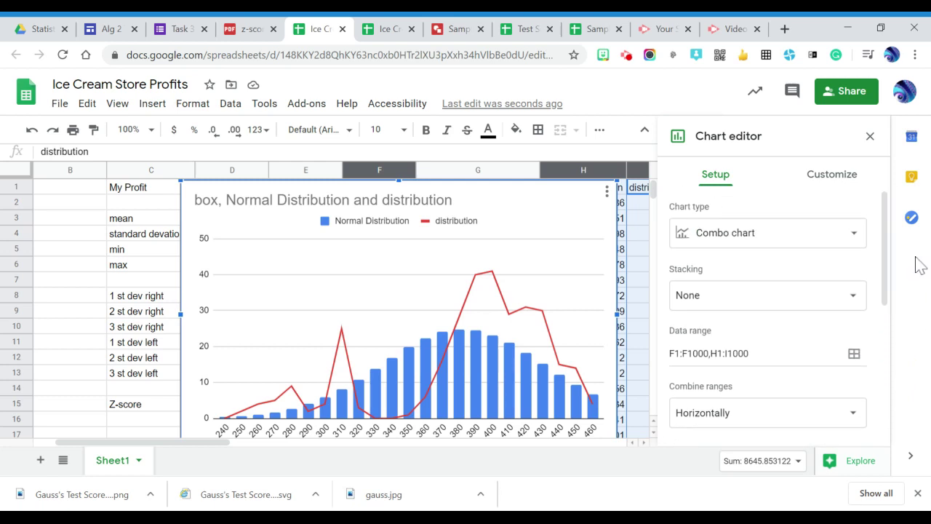
# Step: Turn on Smooth under Customize > Chart style to curve the red distribution line
pyautogui.click(832, 175)
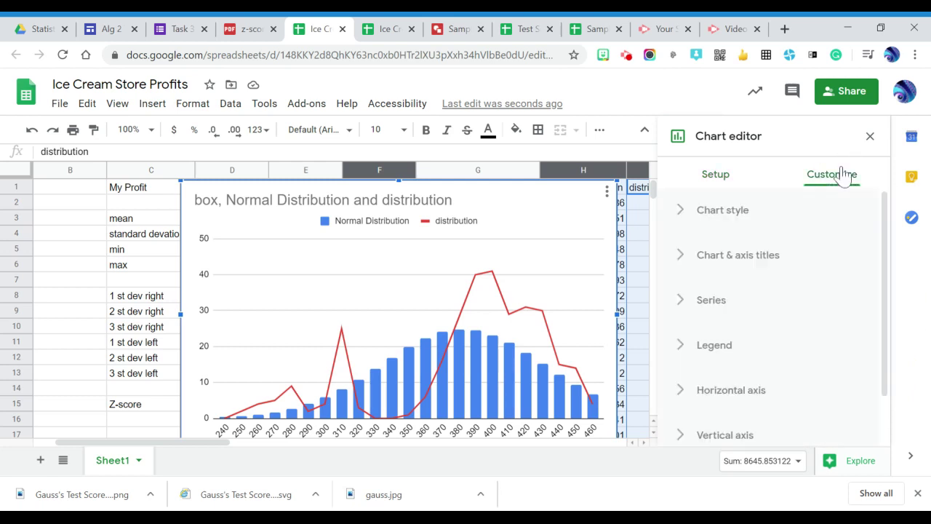
pyautogui.click(677, 212)
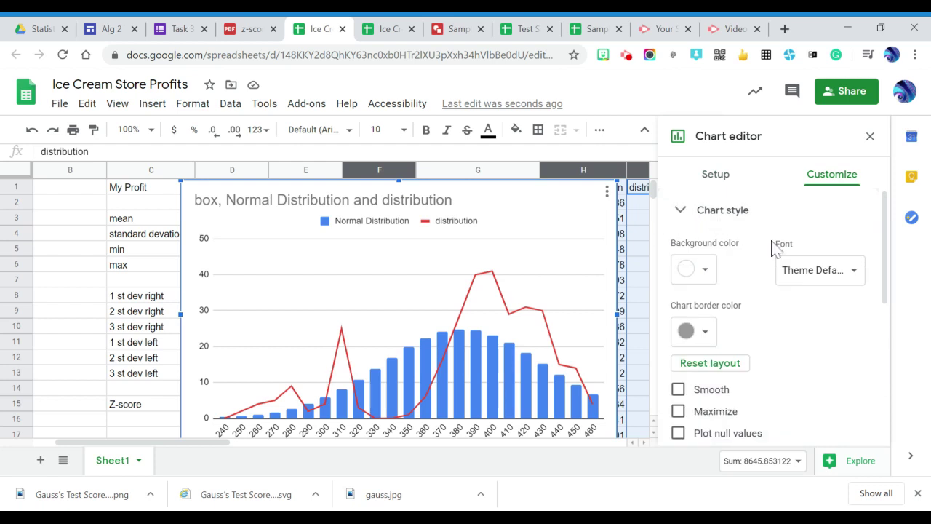
pyautogui.click(679, 391)
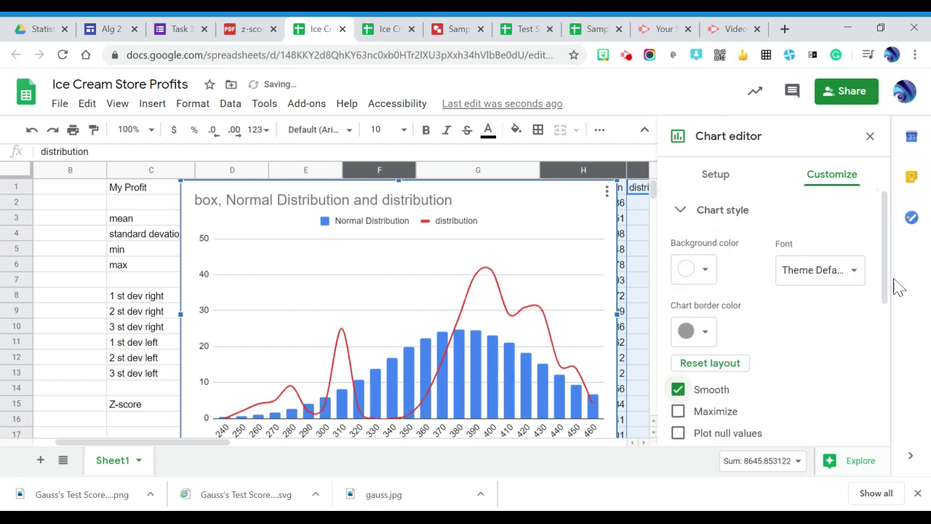
pyautogui.click(681, 211)
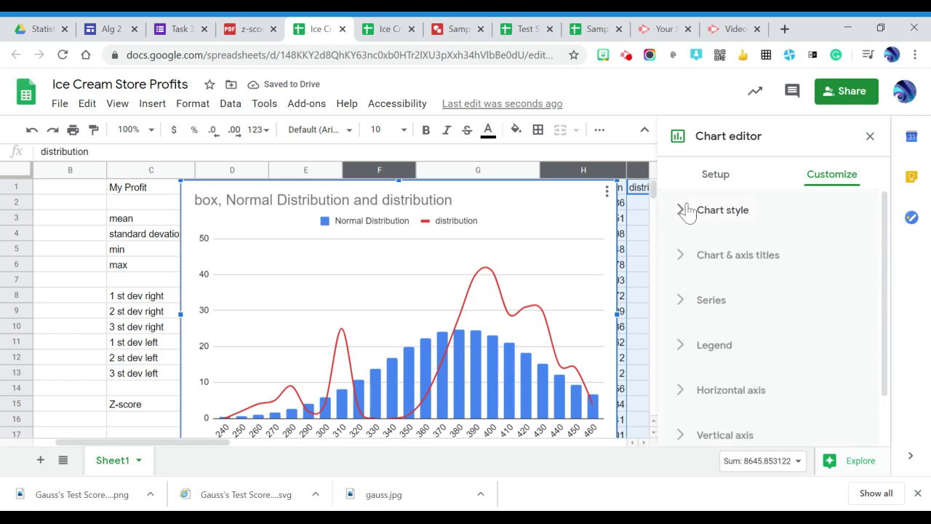
# Step: Replace the chart title text with 'Normal Curve for Ice Cream Profit'
pyautogui.click(684, 254)
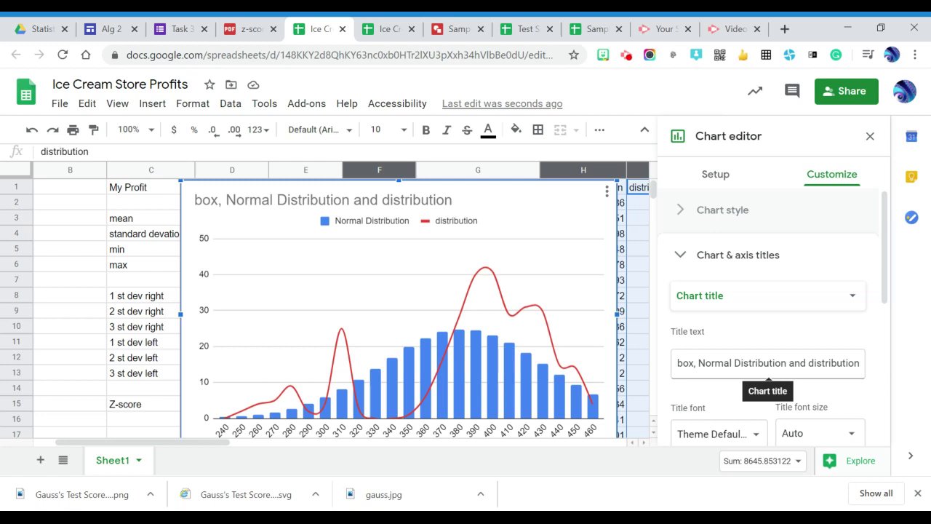
pyautogui.moveTo(677, 363); pyautogui.dragTo(917, 372)
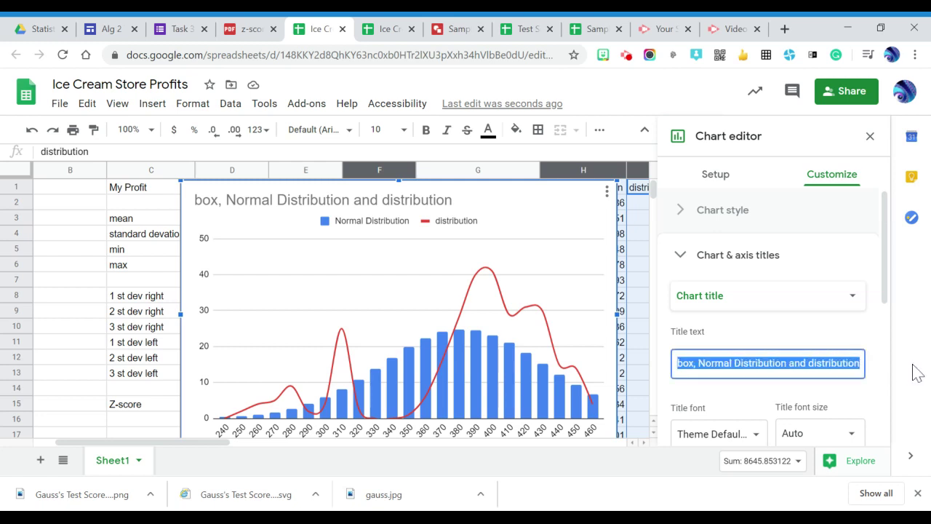
pyautogui.write('Normal Curve for Ice')
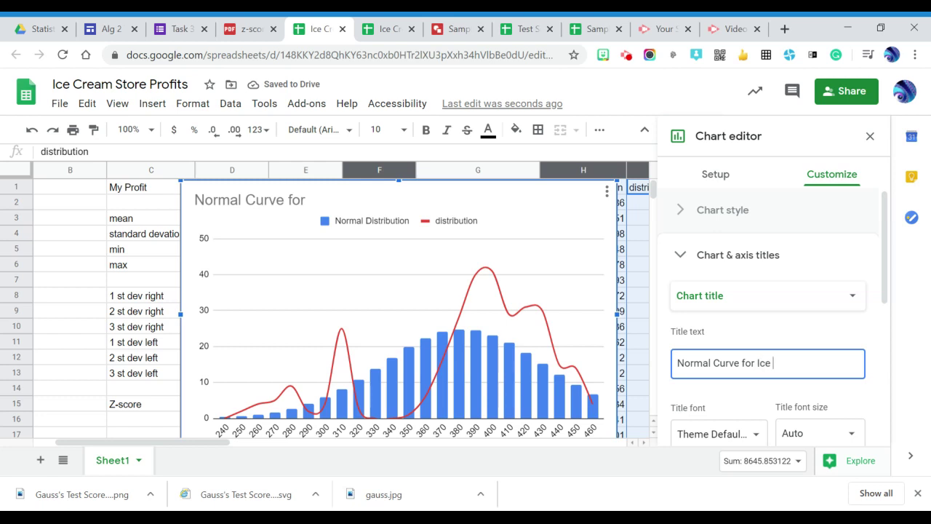
pyautogui.write('am Profit')
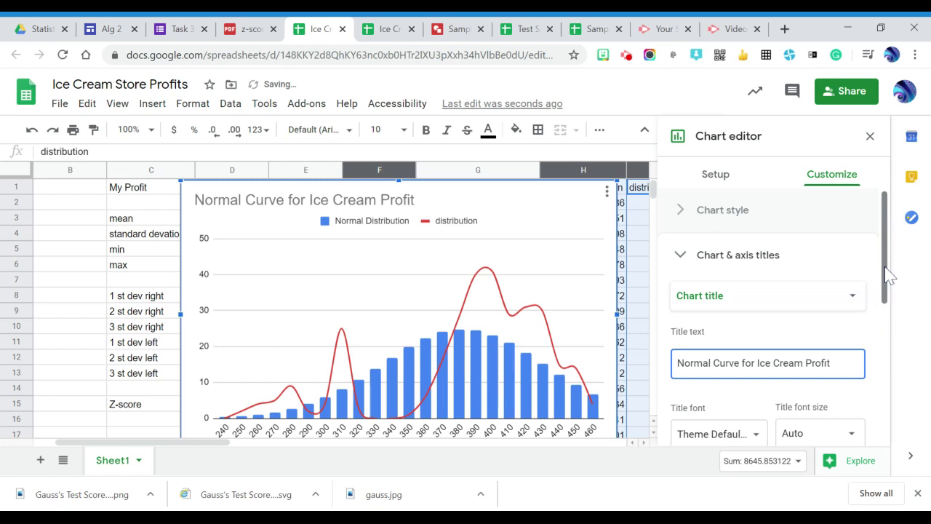
pyautogui.moveTo(884, 291); pyautogui.dragTo(883, 365)
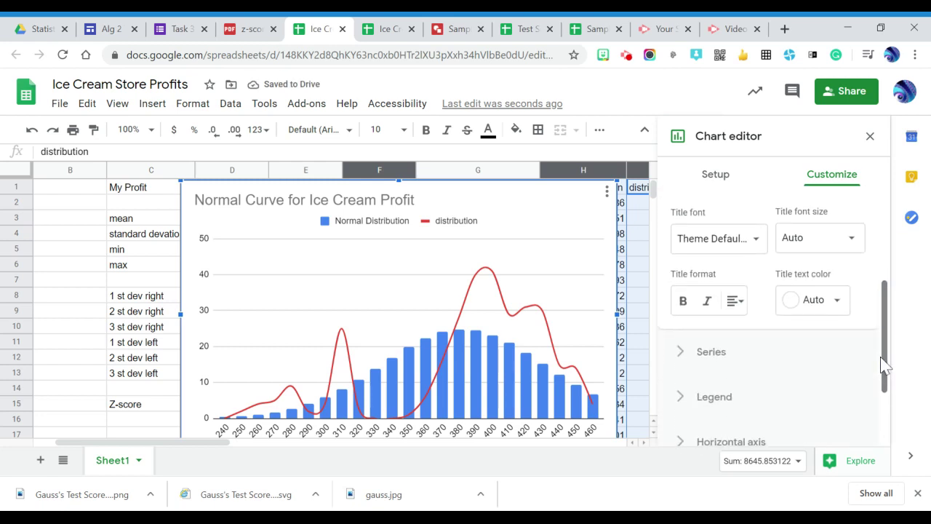
# Step: In the Series settings, draw the Normal Distribution series as a line
pyautogui.click(686, 353)
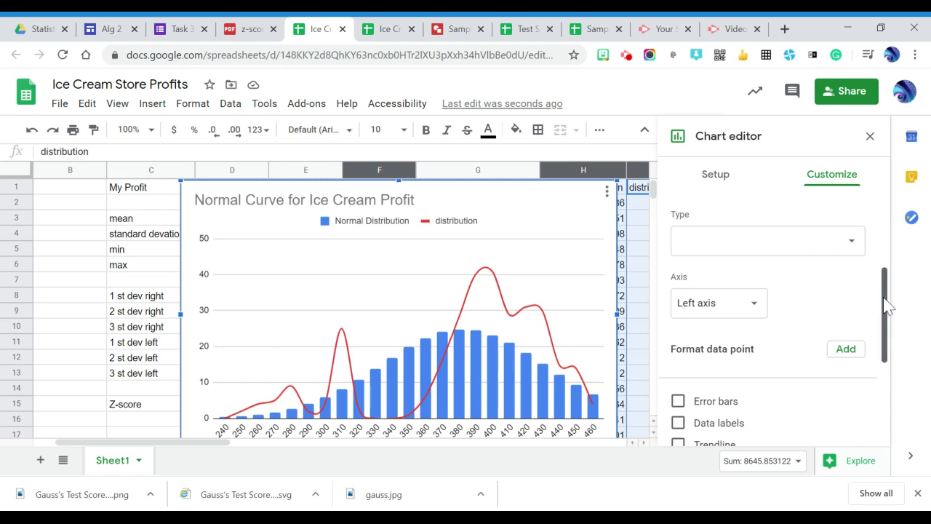
pyautogui.moveTo(886, 308); pyautogui.dragTo(891, 263)
pyautogui.click(849, 261)
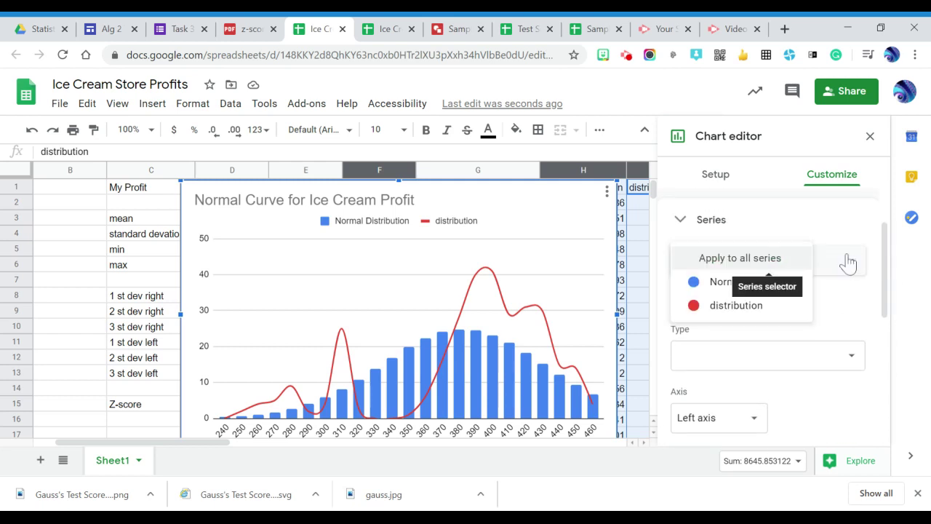
pyautogui.click(789, 288)
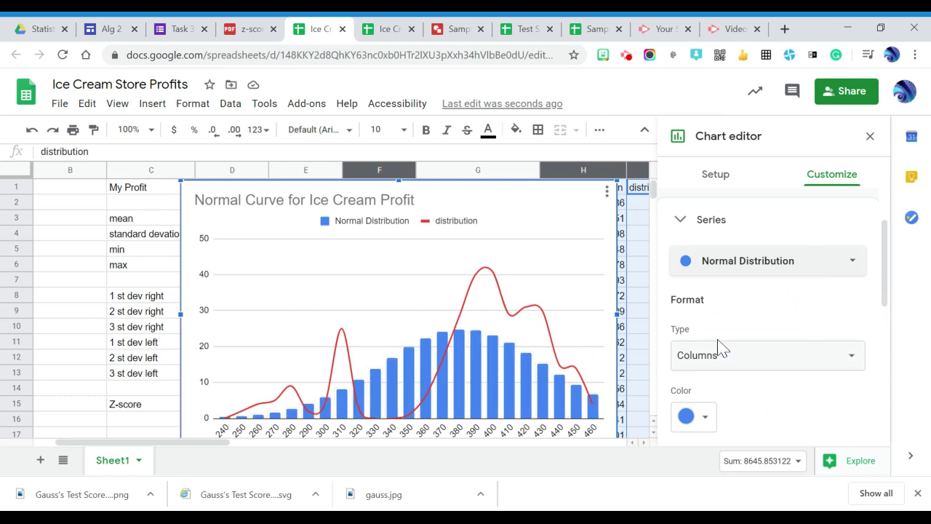
pyautogui.click(742, 364)
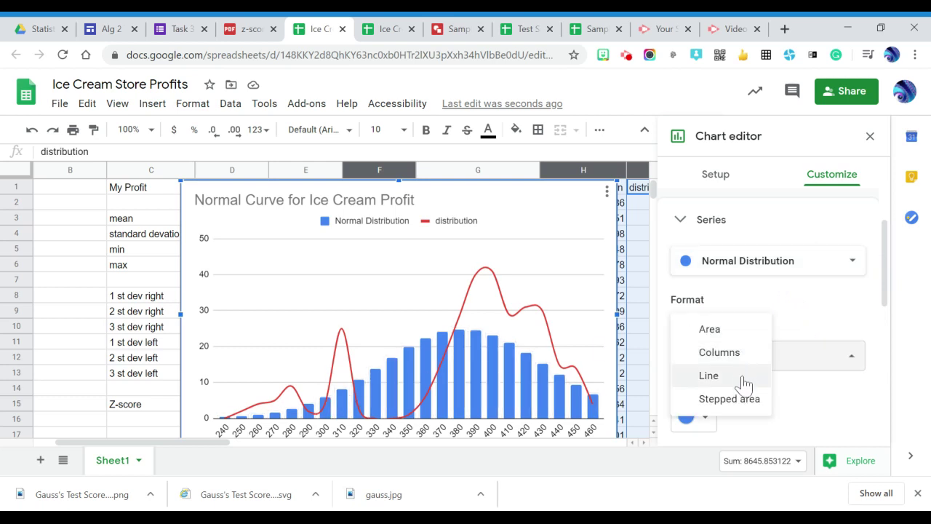
pyautogui.click(744, 384)
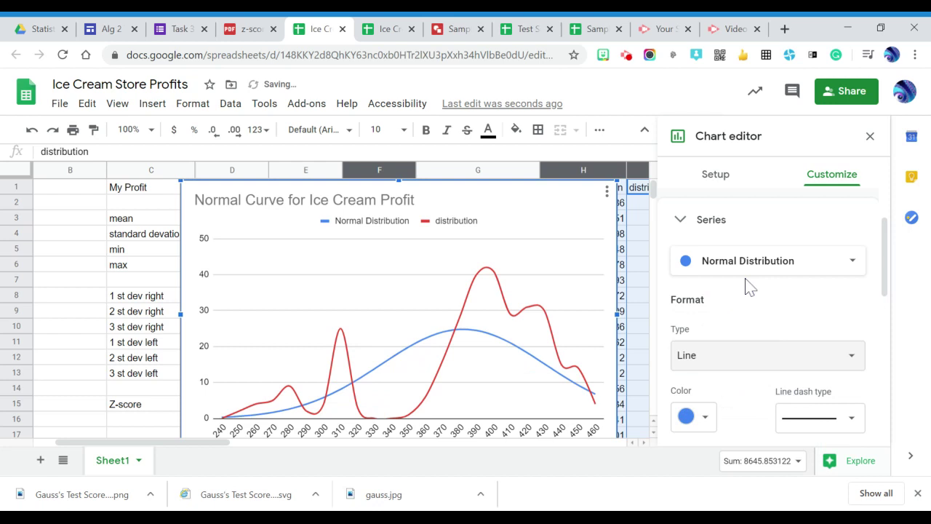
# Step: Change the distribution series to columns, shown red beneath the blue curve
pyautogui.click(777, 267)
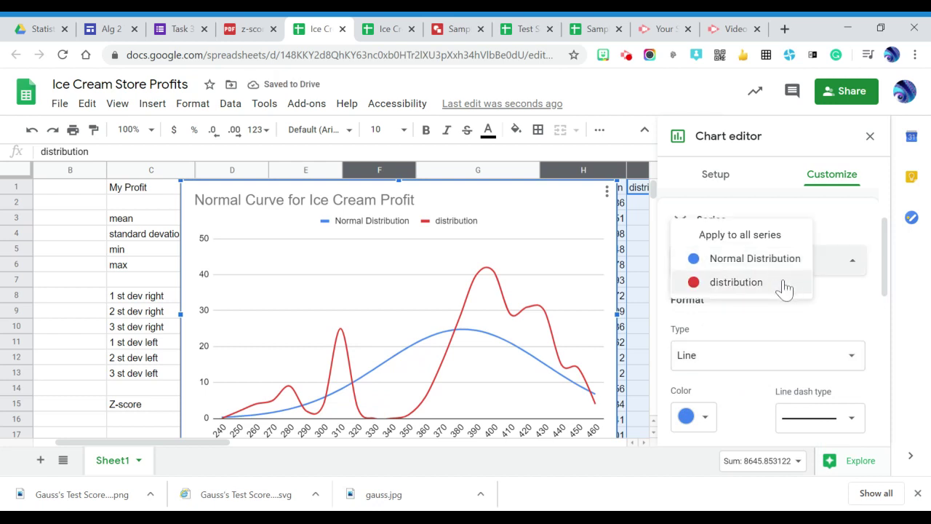
pyautogui.click(785, 286)
pyautogui.click(773, 358)
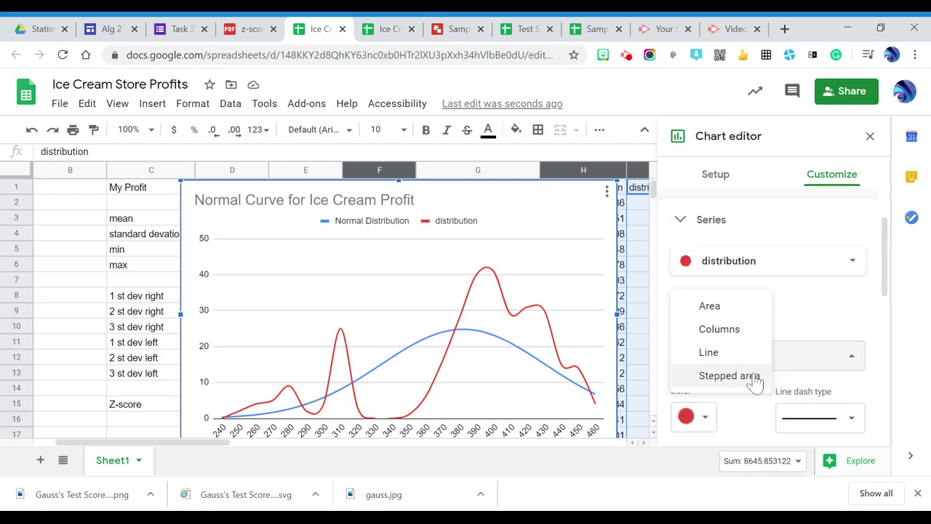
pyautogui.click(739, 330)
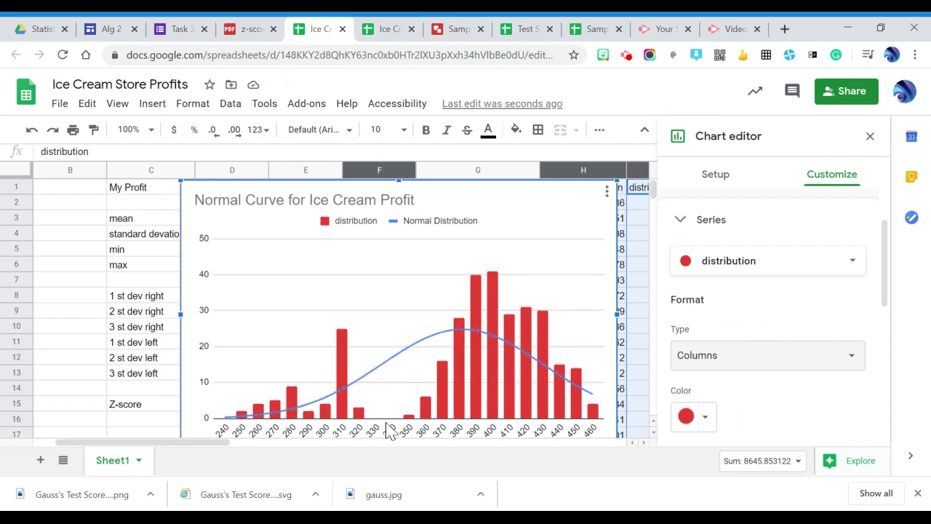
pyautogui.click(350, 416)
pyautogui.moveTo(892, 278); pyautogui.dragTo(892, 267)
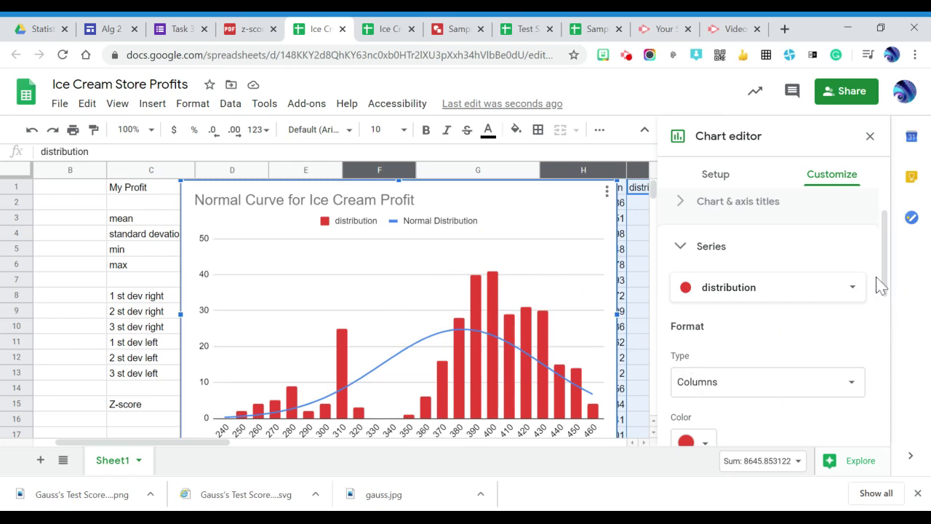
# Step: Set the chart legend position to None to hide the legend
pyautogui.moveTo(877, 278); pyautogui.dragTo(894, 369)
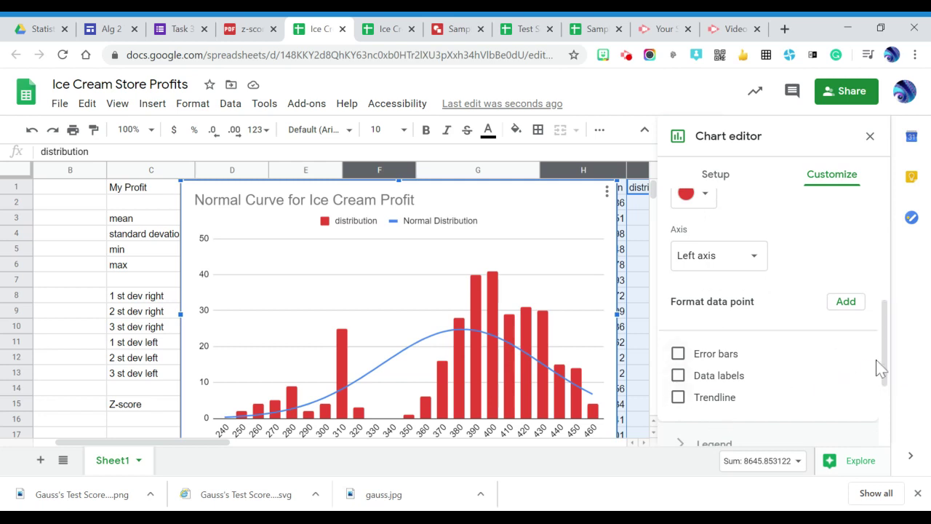
pyautogui.moveTo(892, 369); pyautogui.dragTo(895, 408)
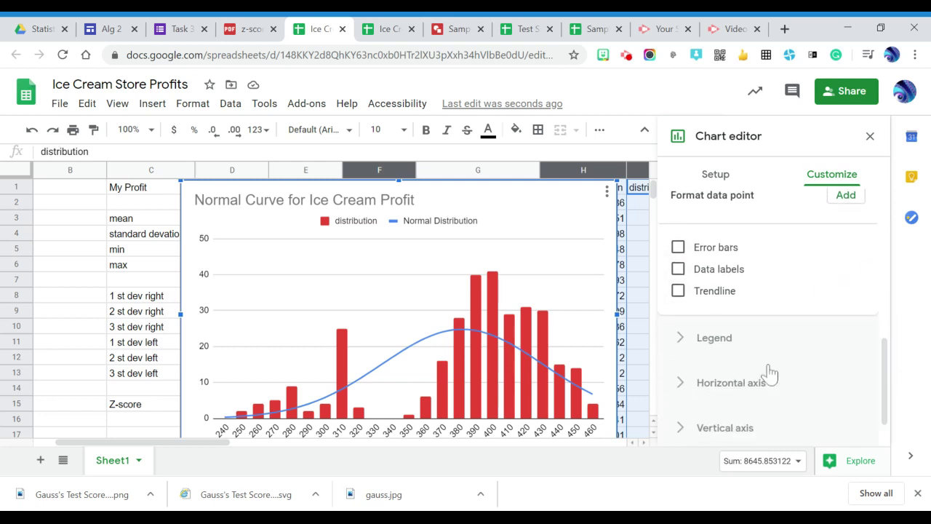
pyautogui.click(681, 342)
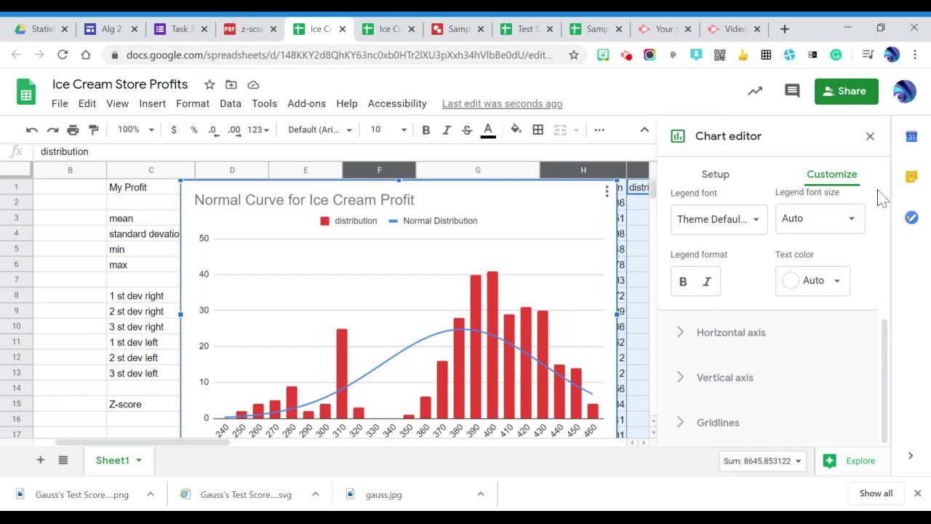
pyautogui.scroll(2, 837, 240)
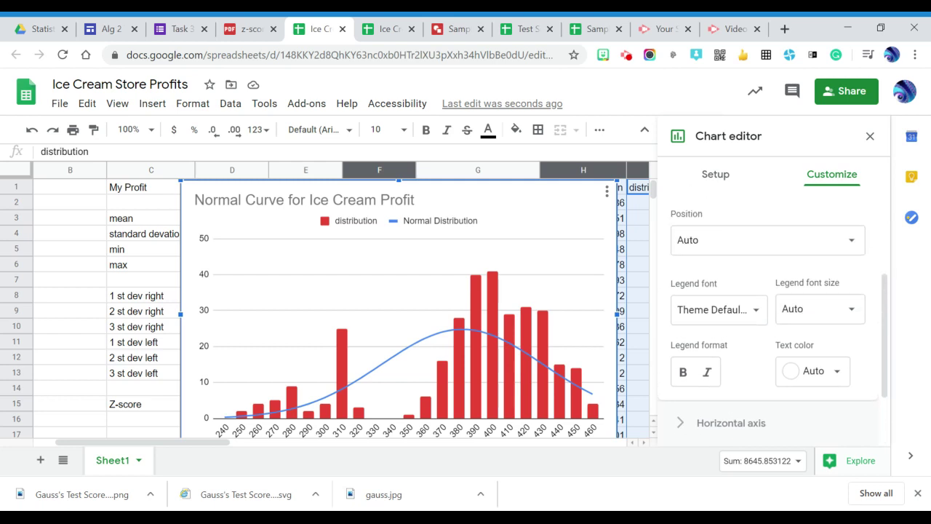
pyautogui.click(764, 240)
pyautogui.click(710, 85)
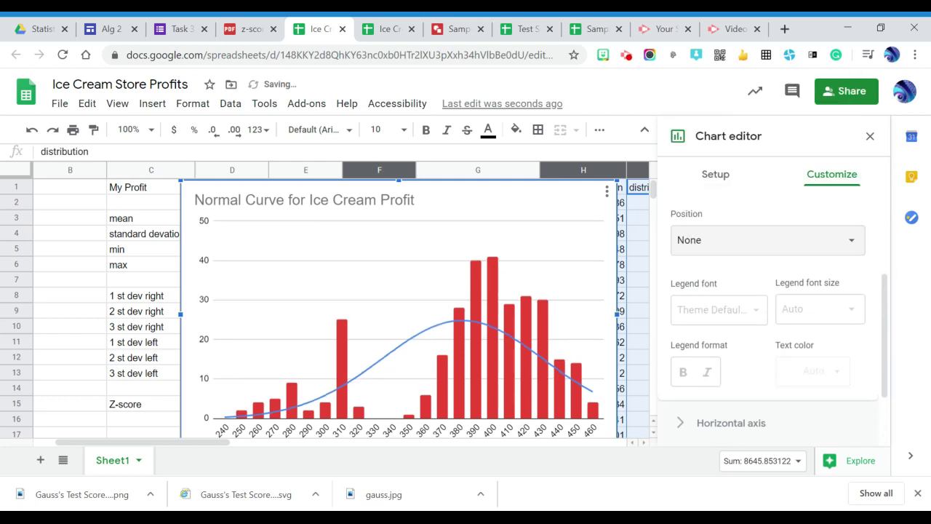
pyautogui.scroll(-2, 772, 313)
# Step: Review the axis, series, title and chart style sections, then close the Chart editor
pyautogui.click(728, 331)
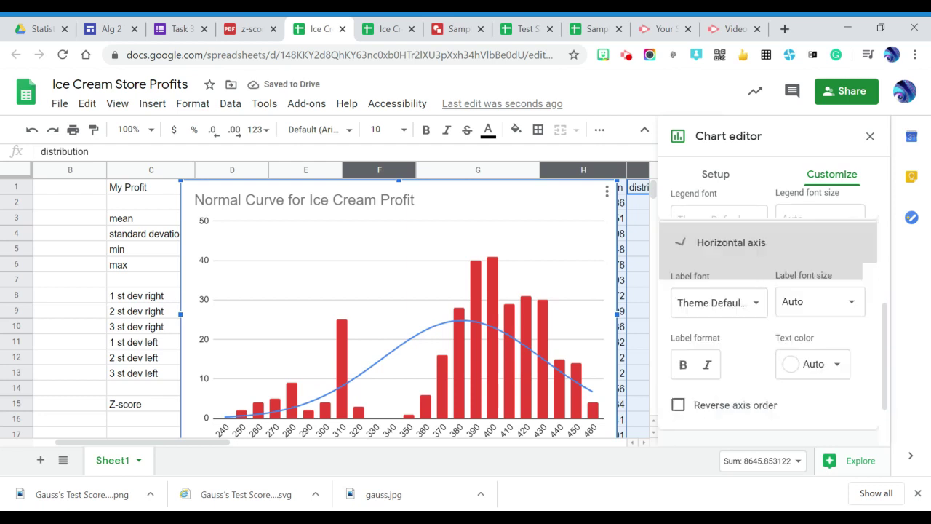
pyautogui.scroll(-2, 771, 313)
pyautogui.click(726, 407)
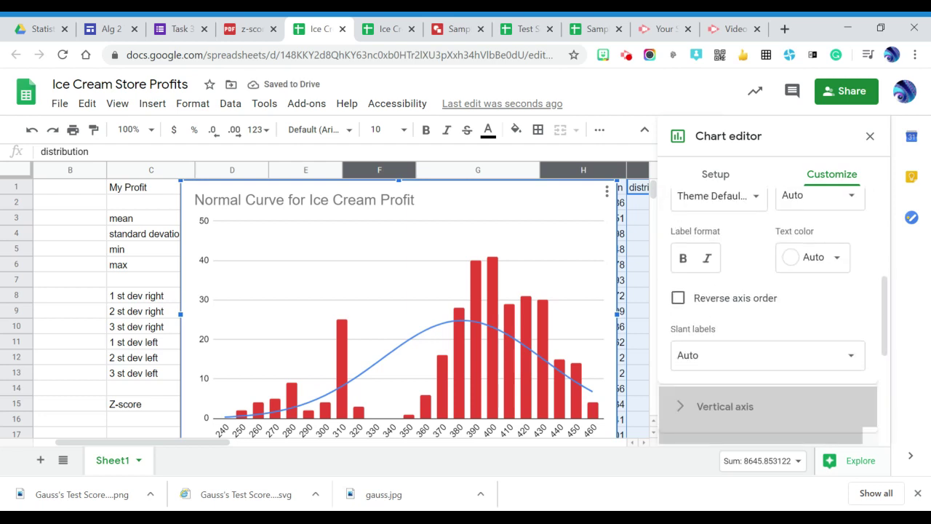
pyautogui.scroll(-3, 771, 313)
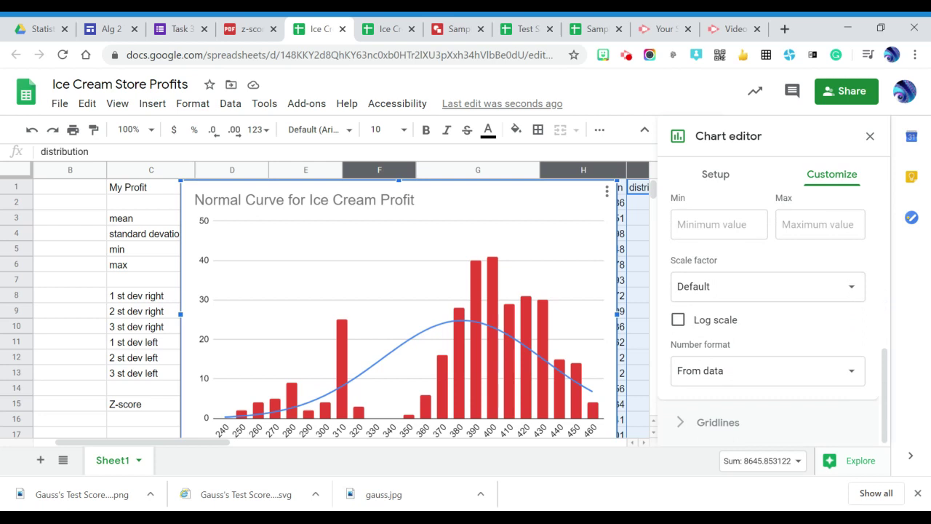
pyautogui.scroll(5, 771, 313)
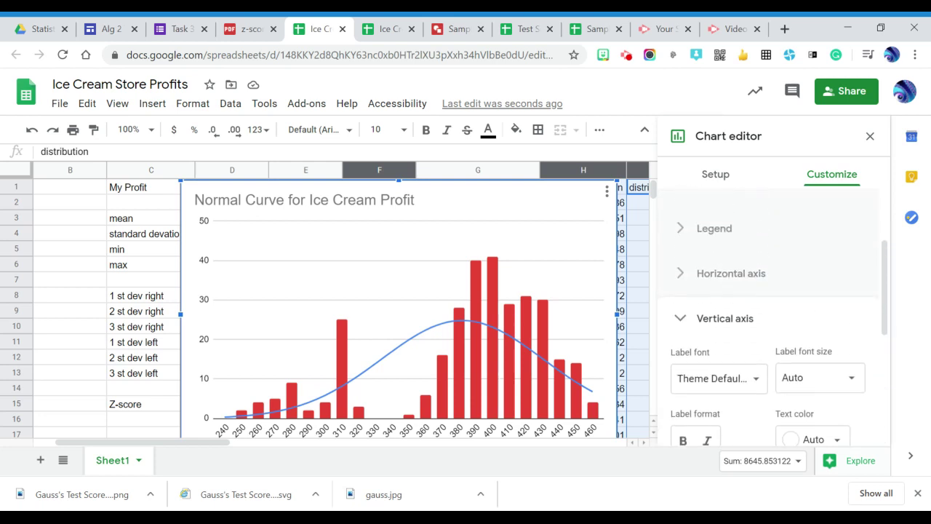
pyautogui.click(711, 299)
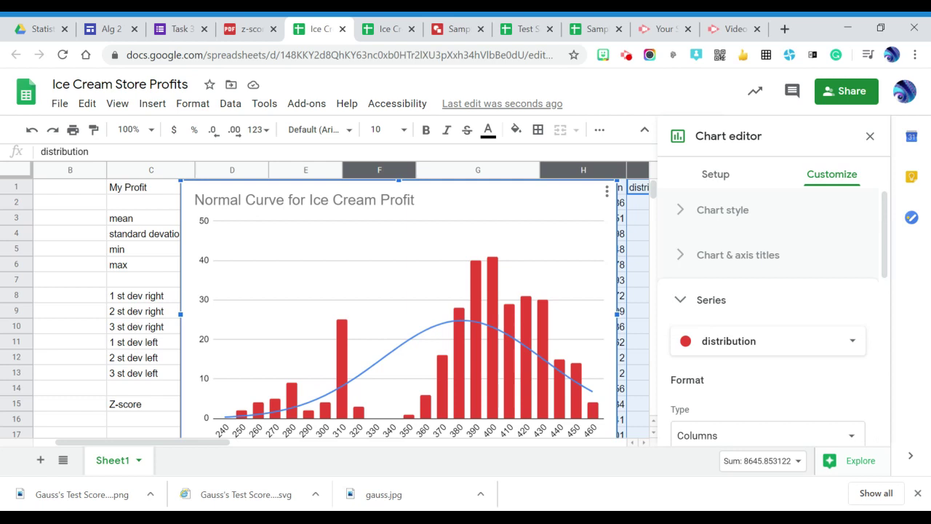
pyautogui.click(739, 254)
pyautogui.scroll(-4, 772, 312)
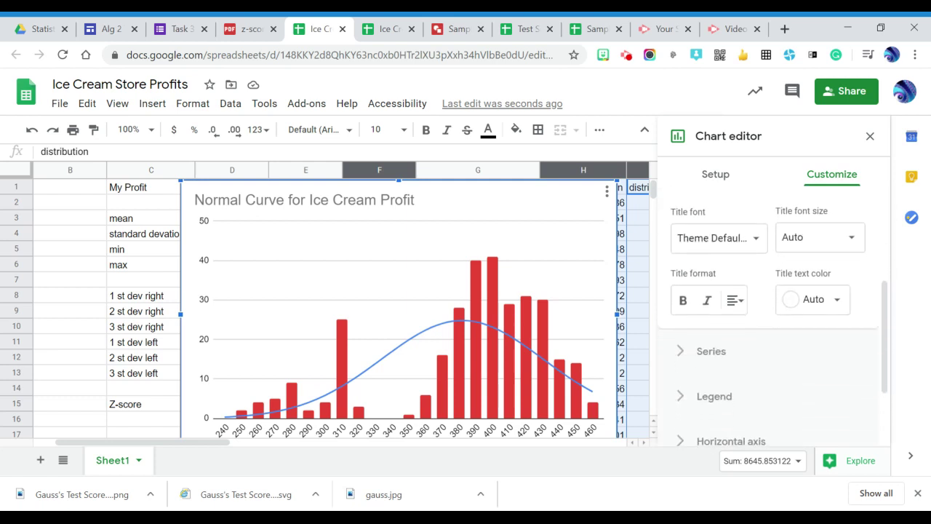
pyautogui.scroll(-2, 771, 313)
pyautogui.scroll(6, 771, 313)
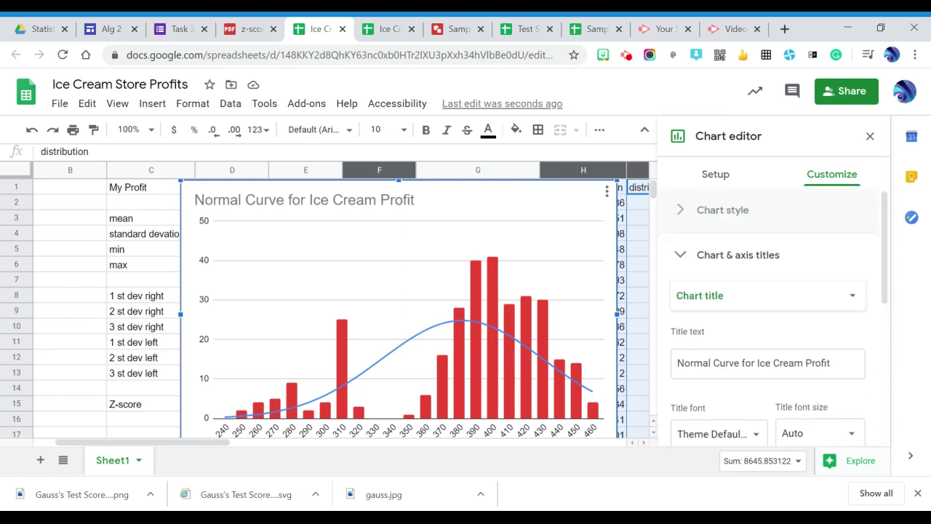
pyautogui.click(722, 209)
pyautogui.scroll(-3, 722, 210)
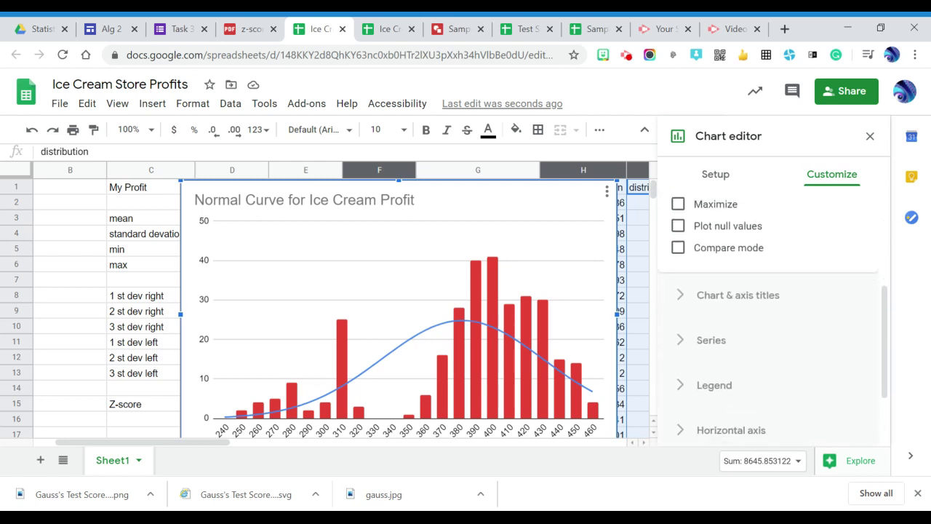
pyautogui.scroll(-2, 771, 313)
pyautogui.press('Escape')
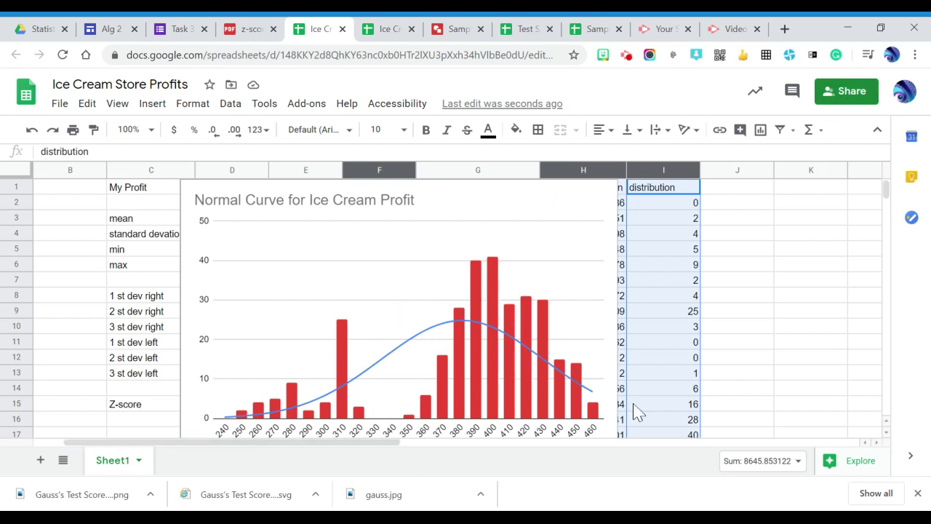
# Step: Widen the Normal Curve for Ice Cream Profit chart rightward over column I
pyautogui.click(603, 349)
pyautogui.hscroll(-1, 604, 349)
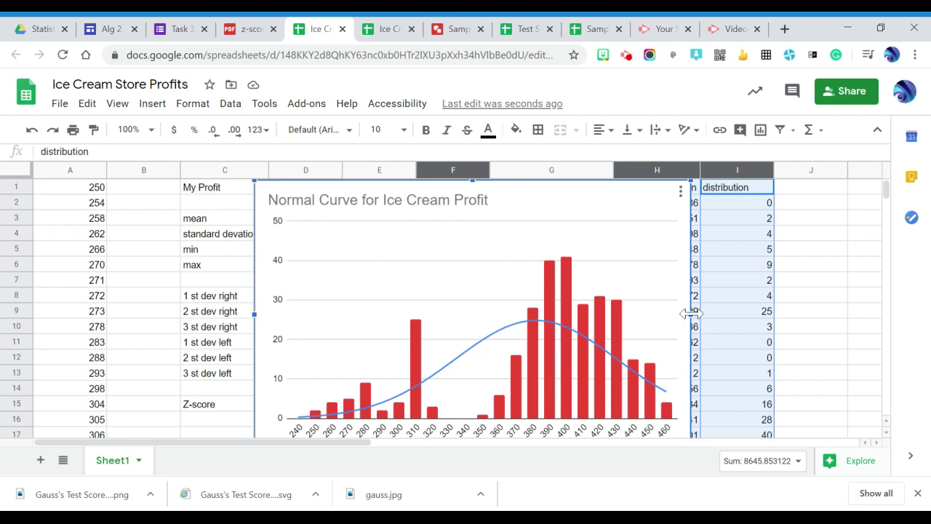
pyautogui.moveTo(691, 315); pyautogui.dragTo(718, 339)
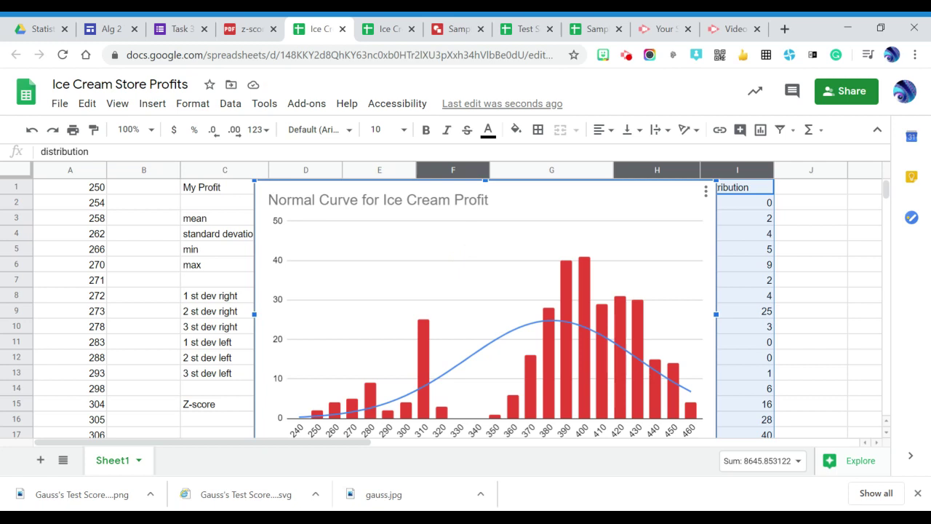
# Step: Show the chart's context menu, dismiss it, then bring up the Edit menu's copy and paste commands
pyautogui.rightClick(460, 231)
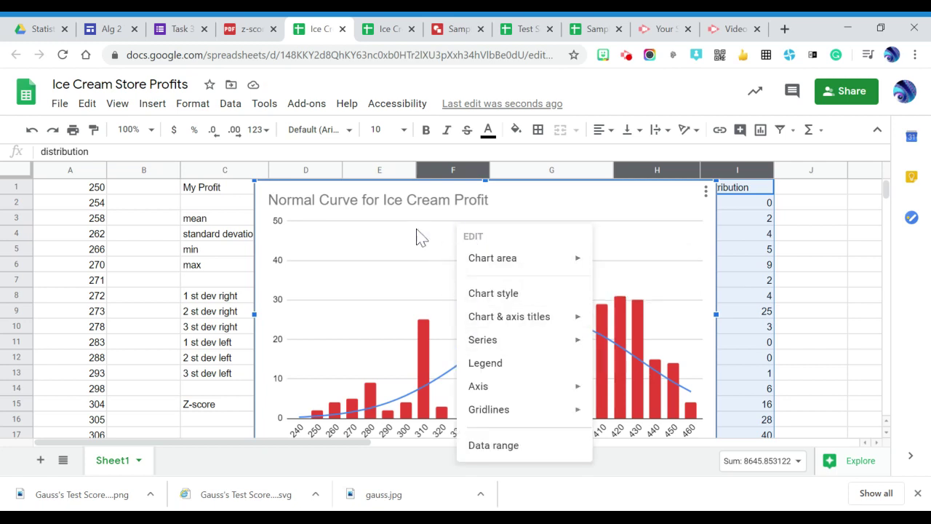
pyautogui.click(397, 260)
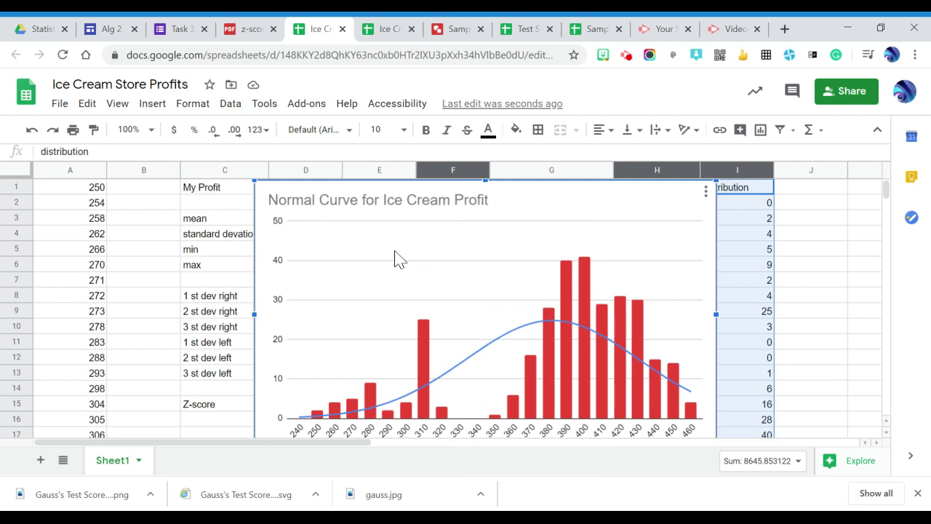
pyautogui.click(87, 104)
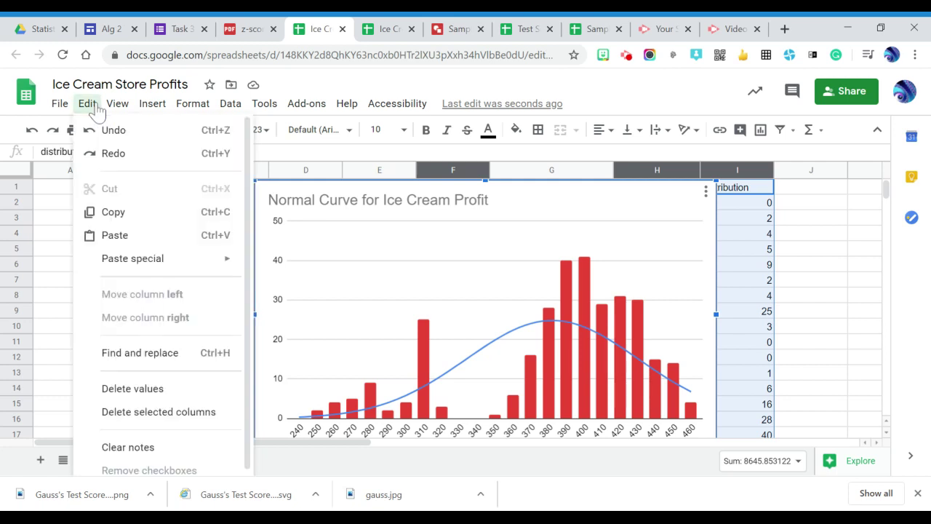